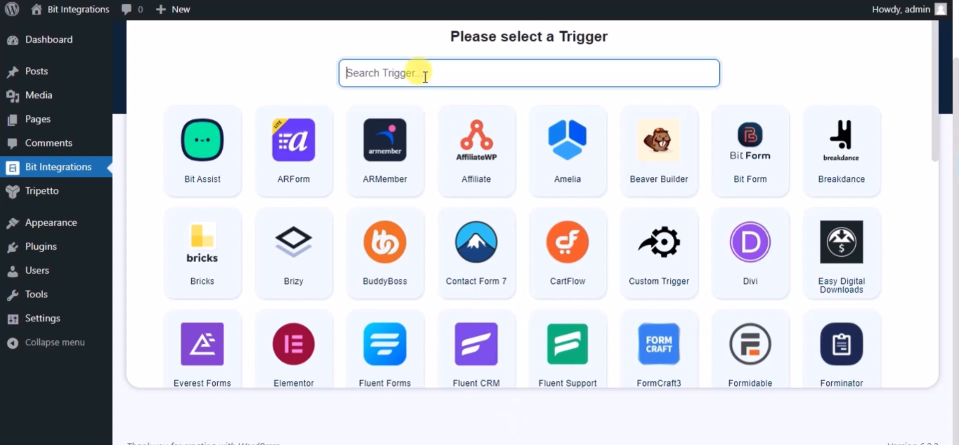
Set Tripetto as the trigger with its 'Name' form, then go to action selection.
text(tri)
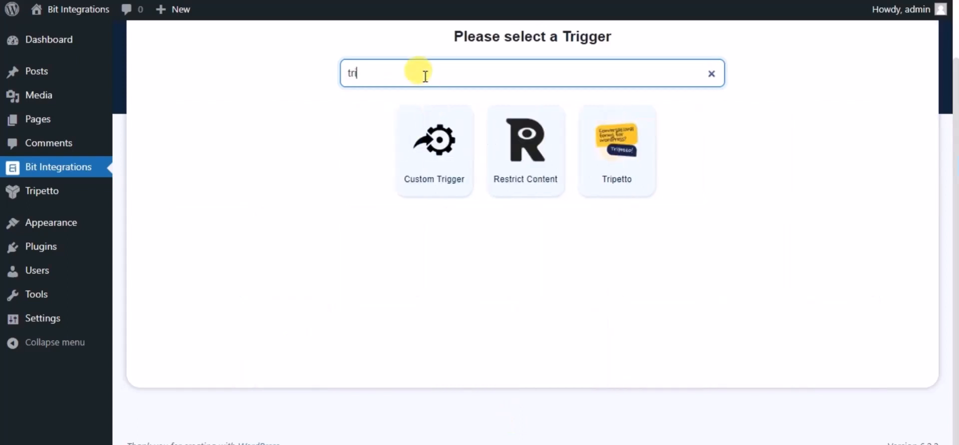
click(607, 162)
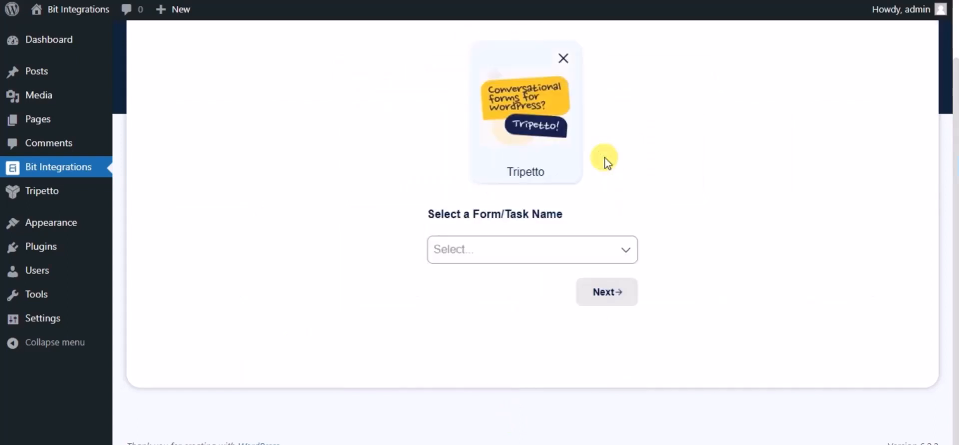
click(591, 246)
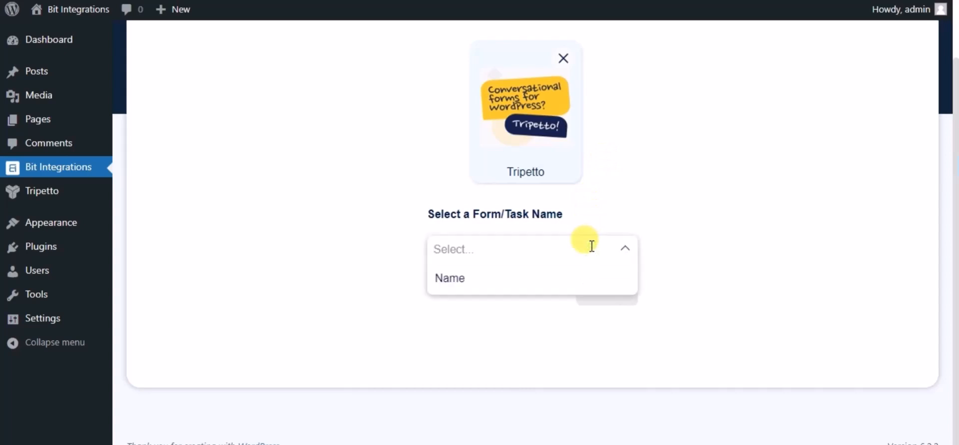
click(487, 279)
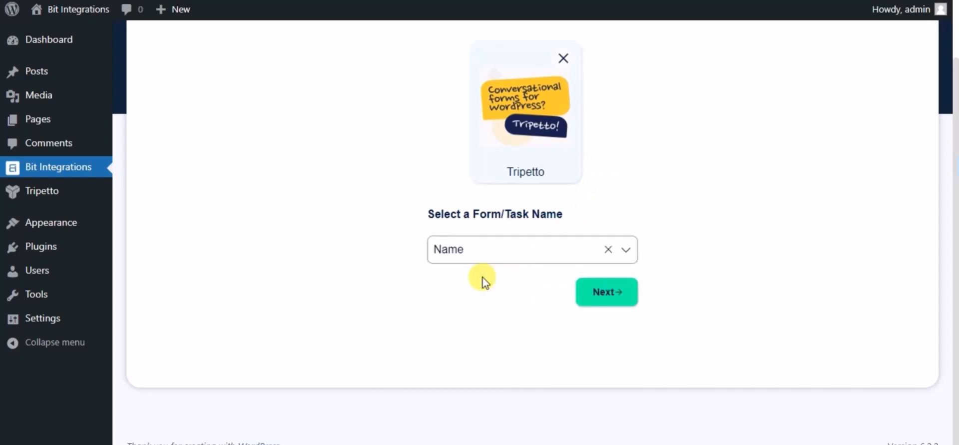
click(607, 292)
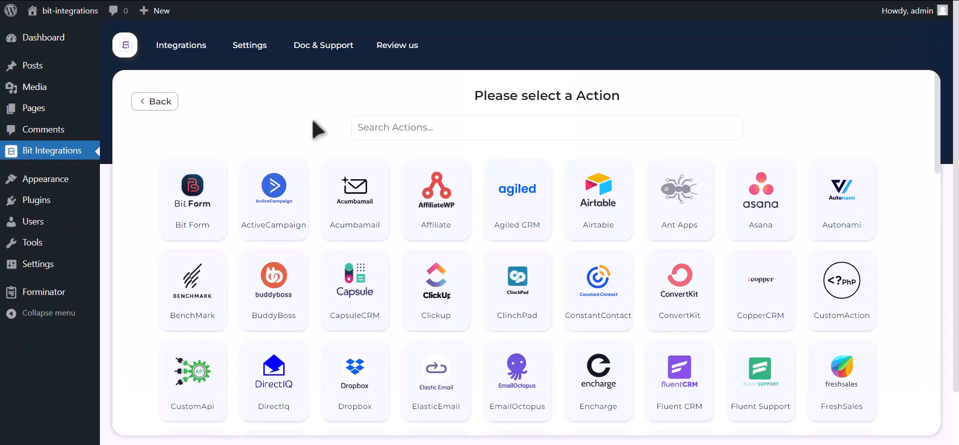
Select Google Contacts as the action and follow its Google API Console link.
click(426, 127)
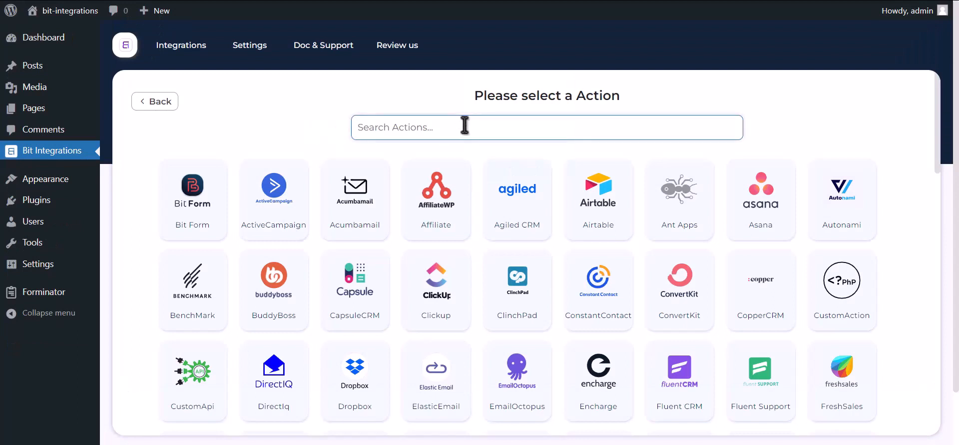
text(google contacts)
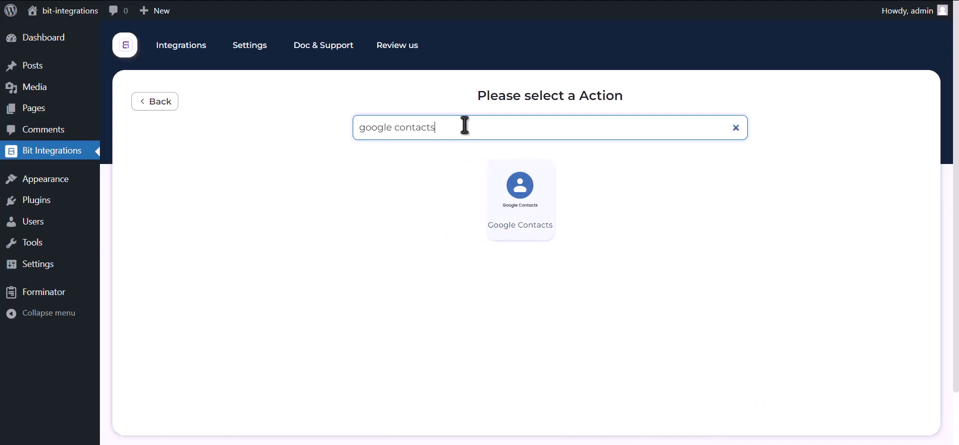
click(514, 215)
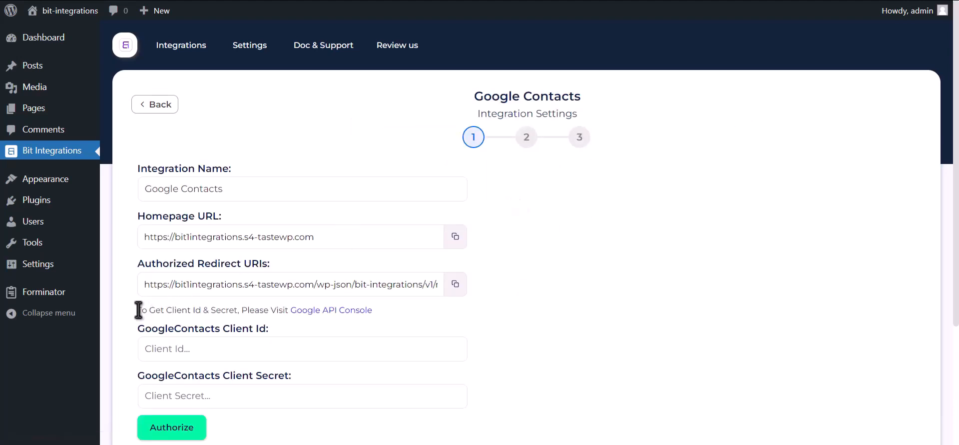
drag(137, 311, 341, 314)
click(341, 314)
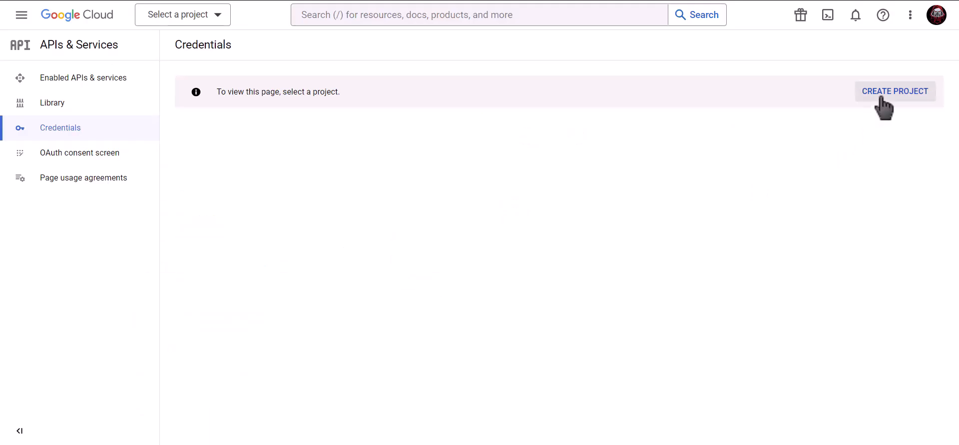
Create a new Google Cloud project named 'Bit Integrations'.
click(898, 96)
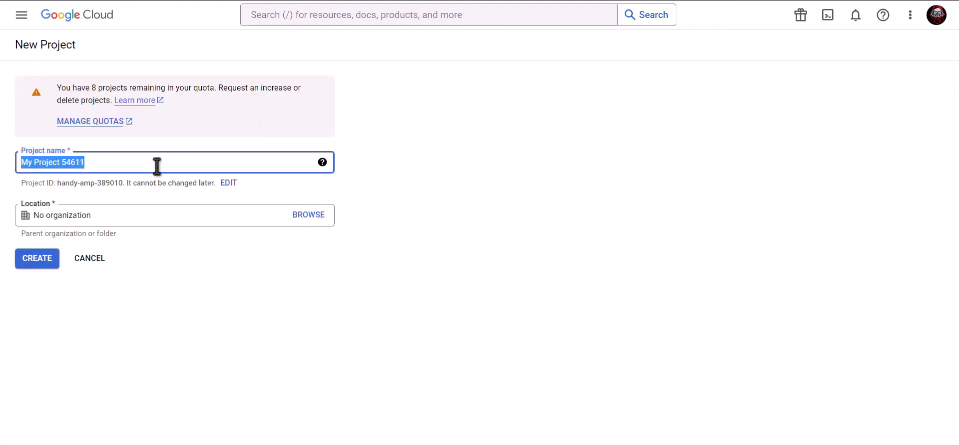
text(Bit Integrations)
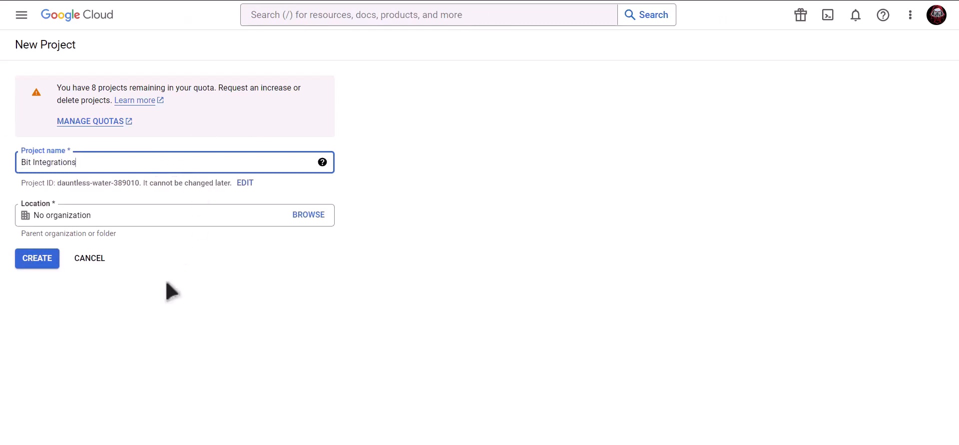
click(38, 259)
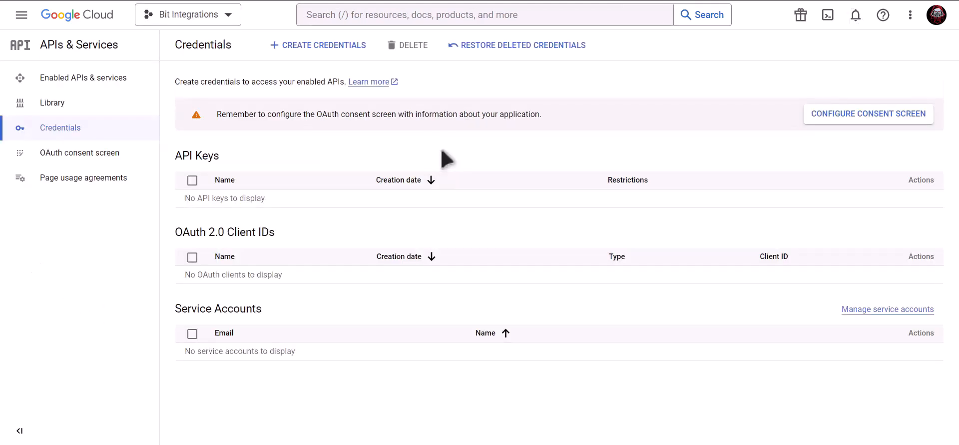
Search 'Google contacts api' and enable the Contacts API for the project.
click(441, 15)
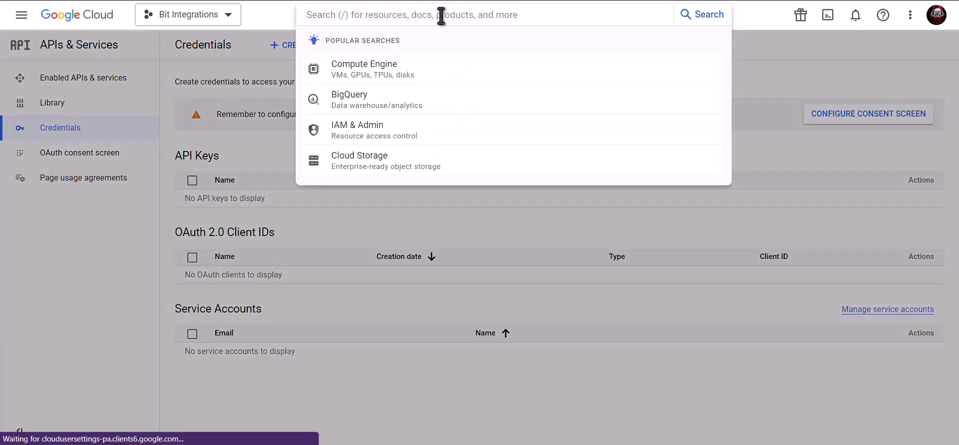
text(Googl)
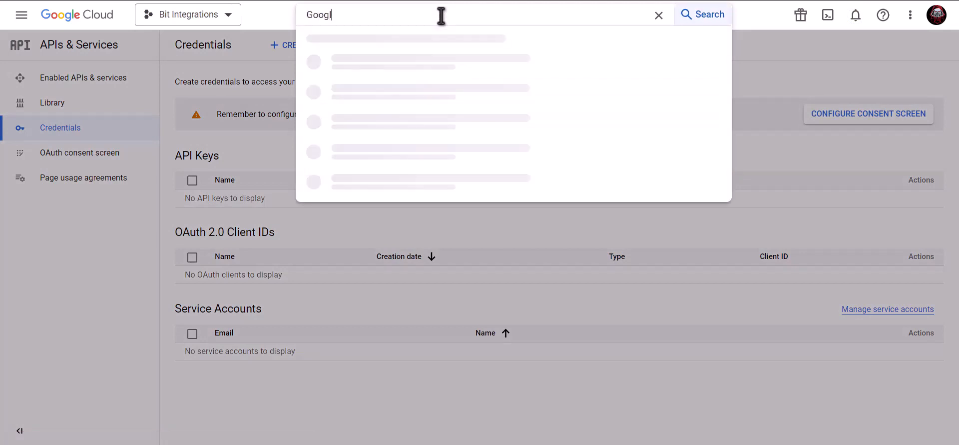
text(e con)
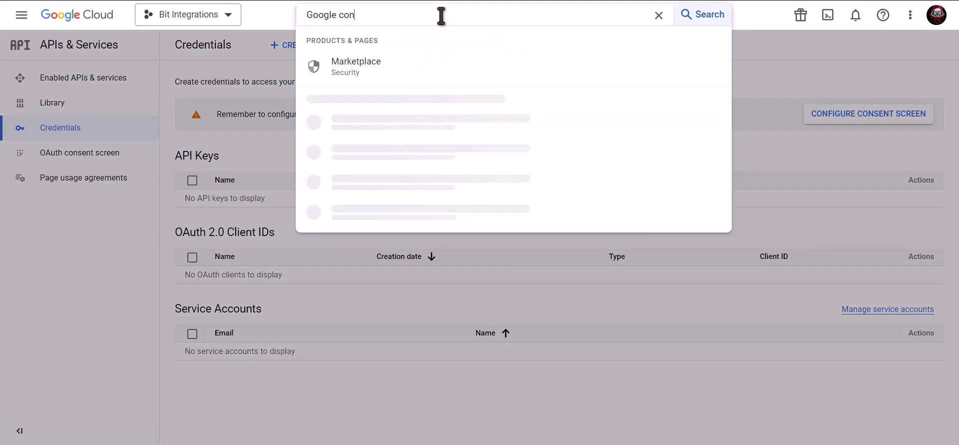
text(tacts )
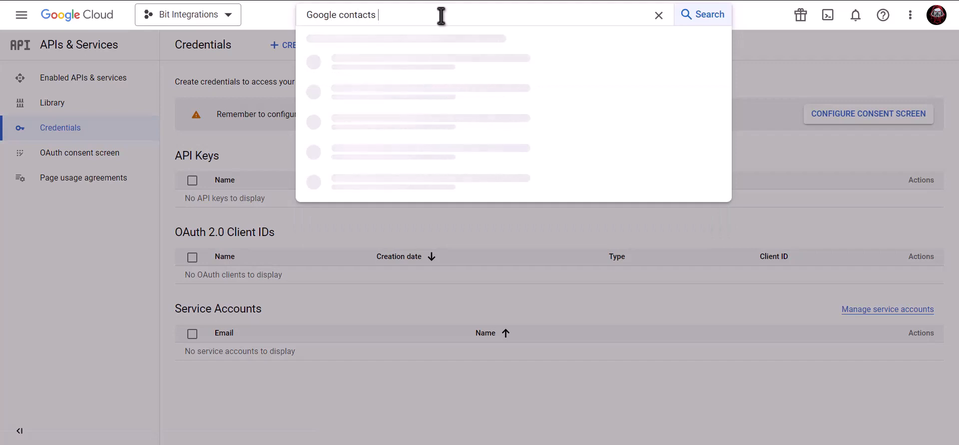
text(api)
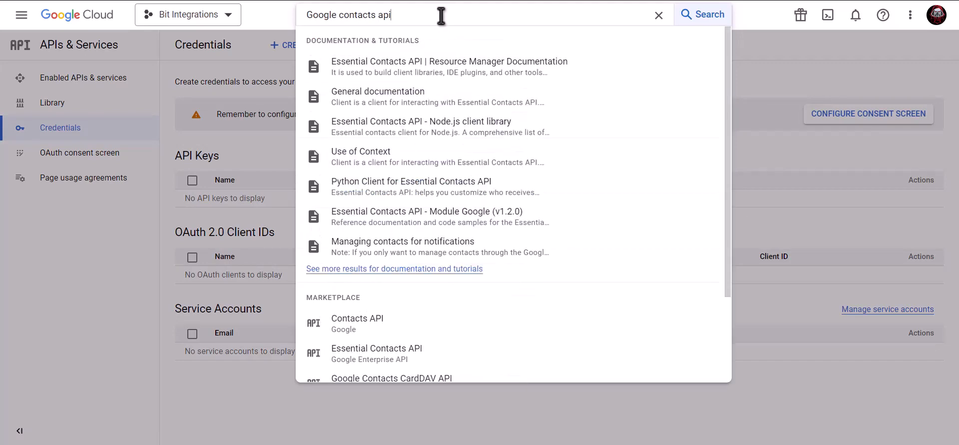
click(392, 328)
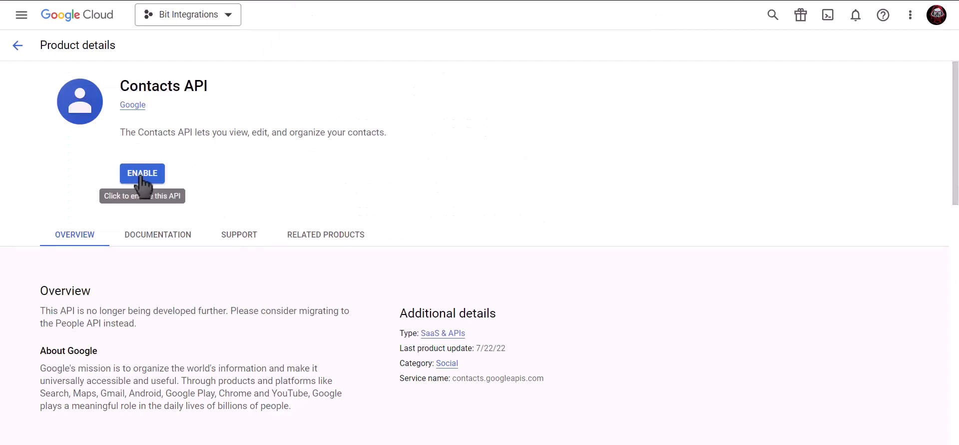
click(141, 177)
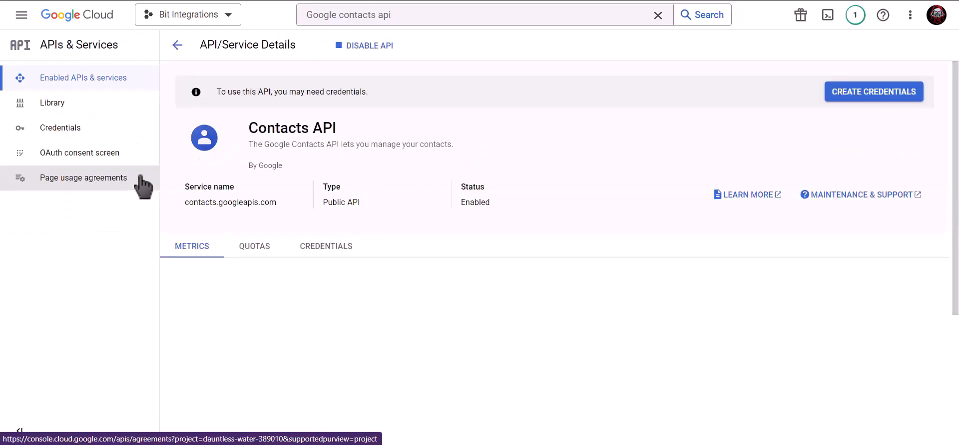
click(418, 23)
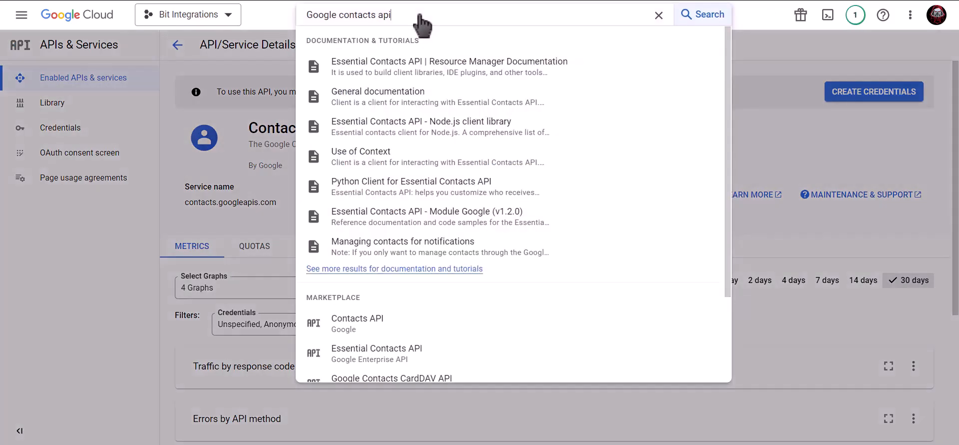
Search 'google people api' instead and enable the Google People API.
drag(419, 14, 299, 22)
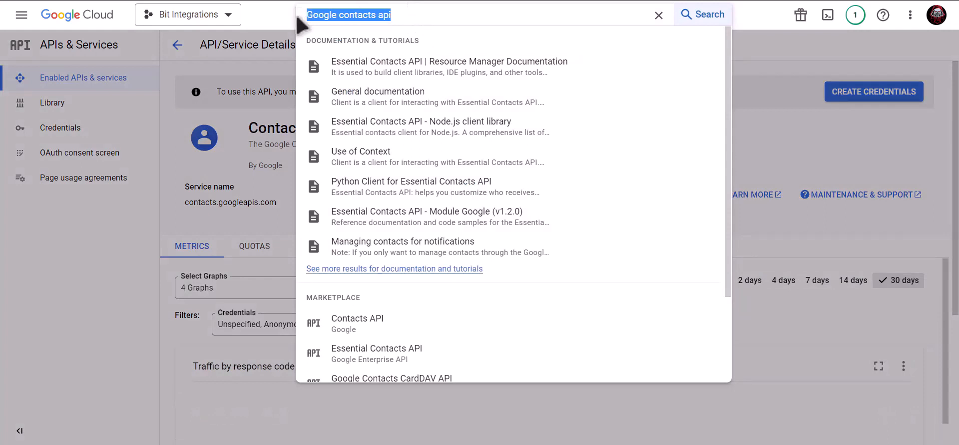
text(google)
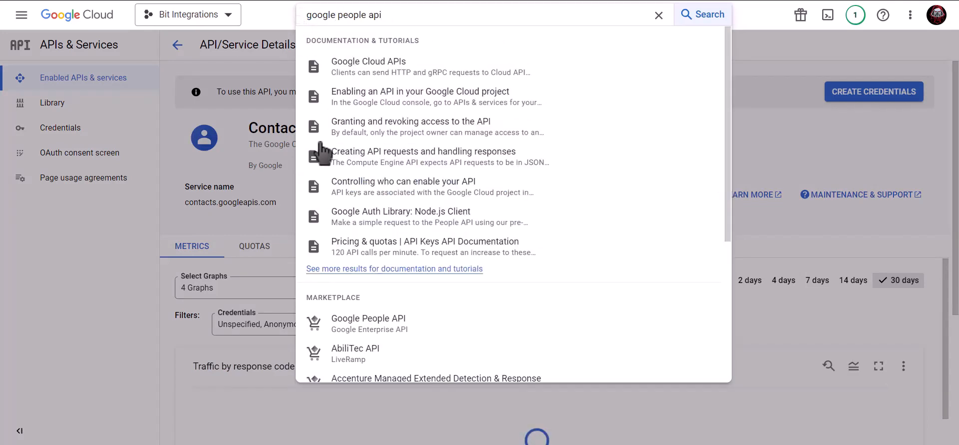
click(404, 324)
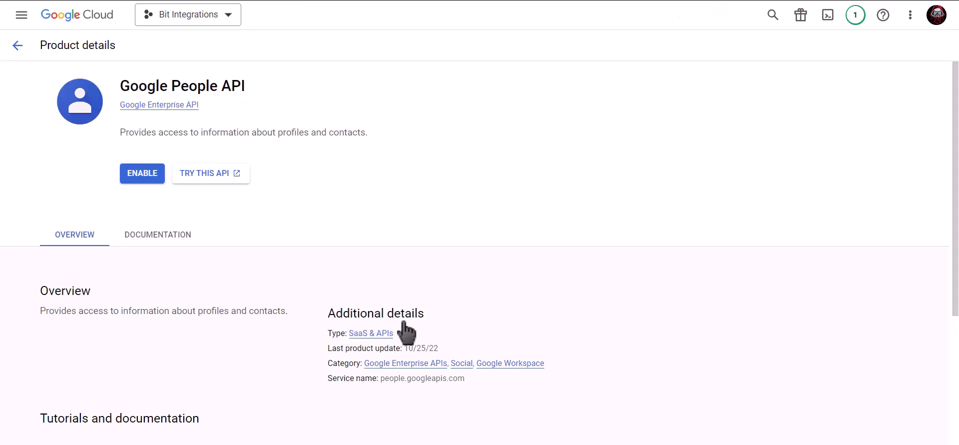
click(133, 181)
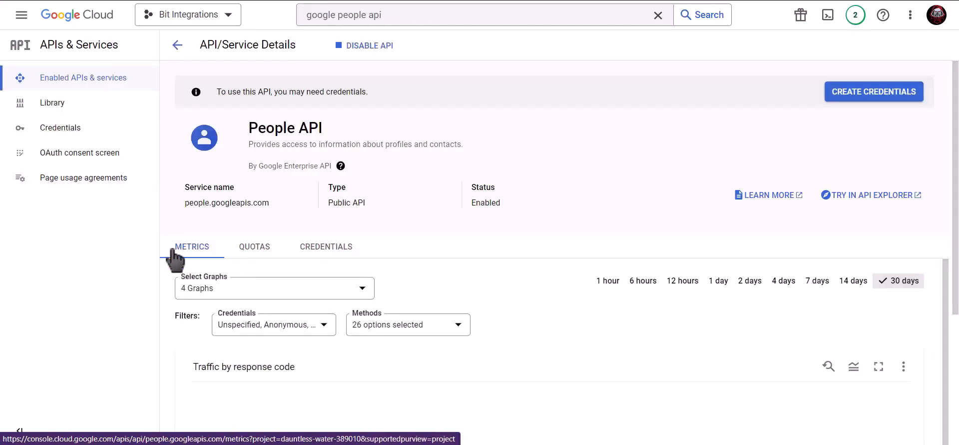
Start an OAuth consent screen registration with the External user type.
click(97, 131)
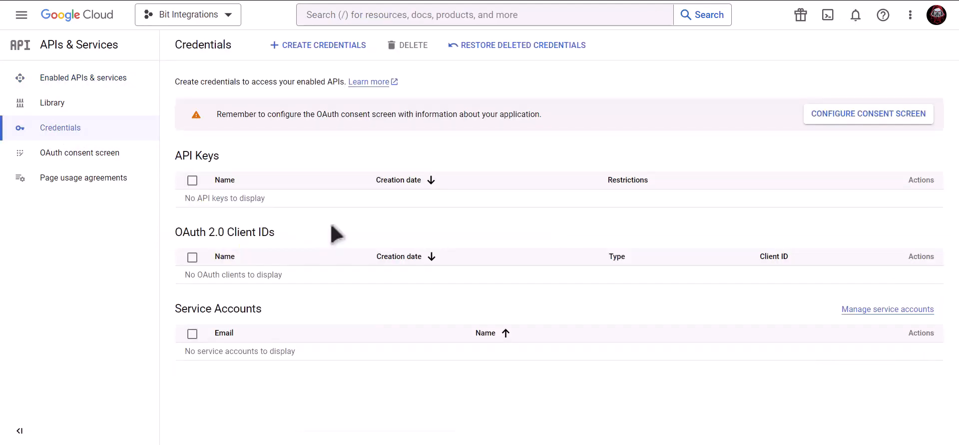
click(830, 114)
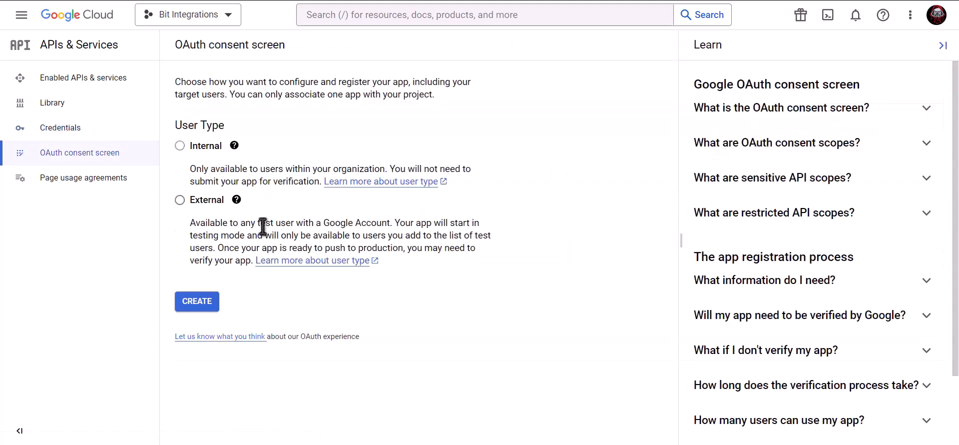
click(180, 200)
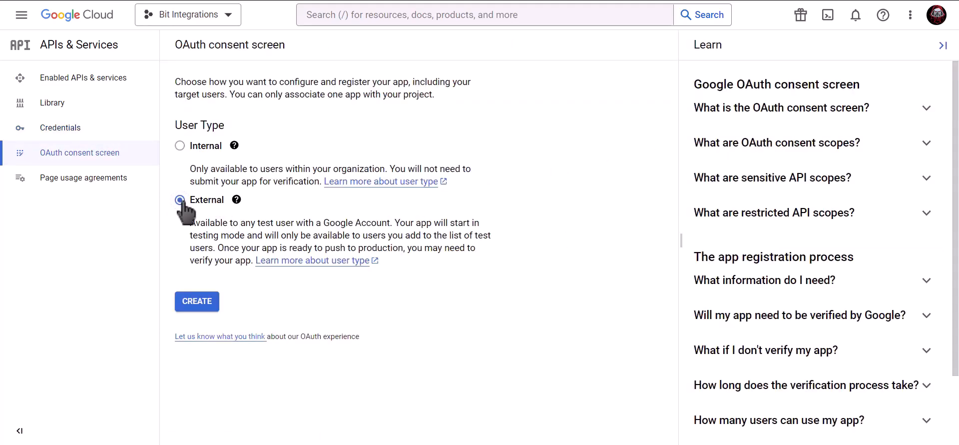
click(201, 309)
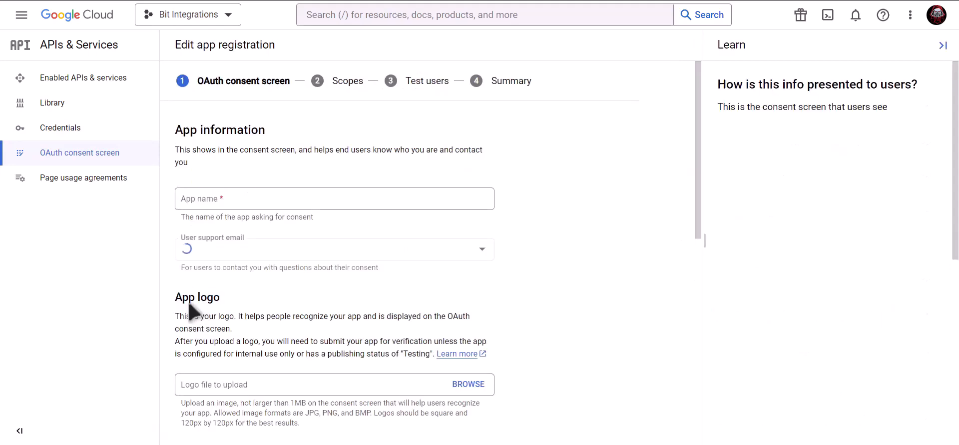
Fill in the app name, support e-mail and developer contact e-mail, then save.
click(262, 200)
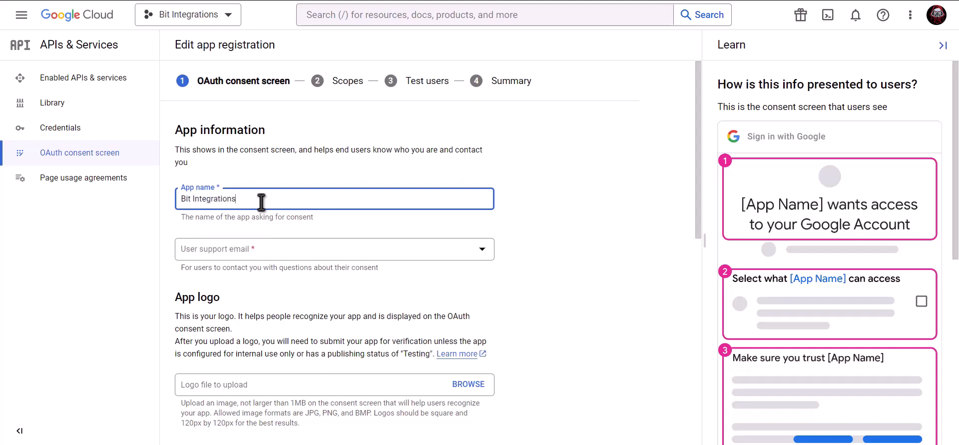
click(260, 253)
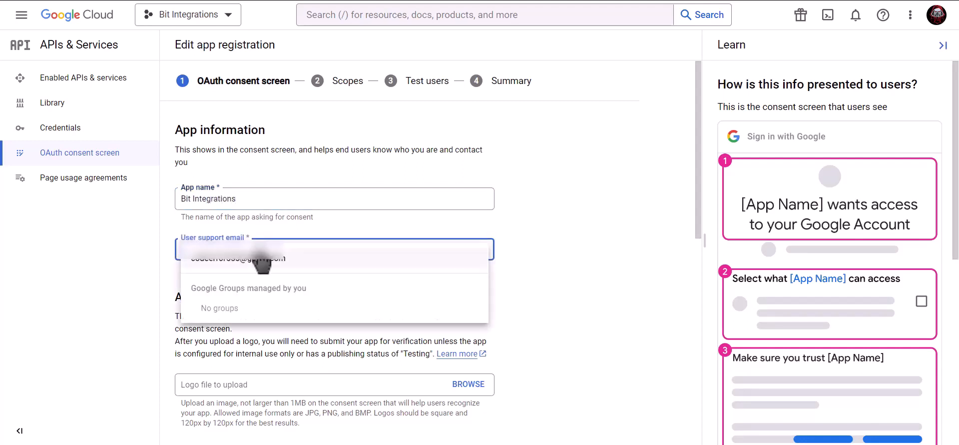
click(262, 258)
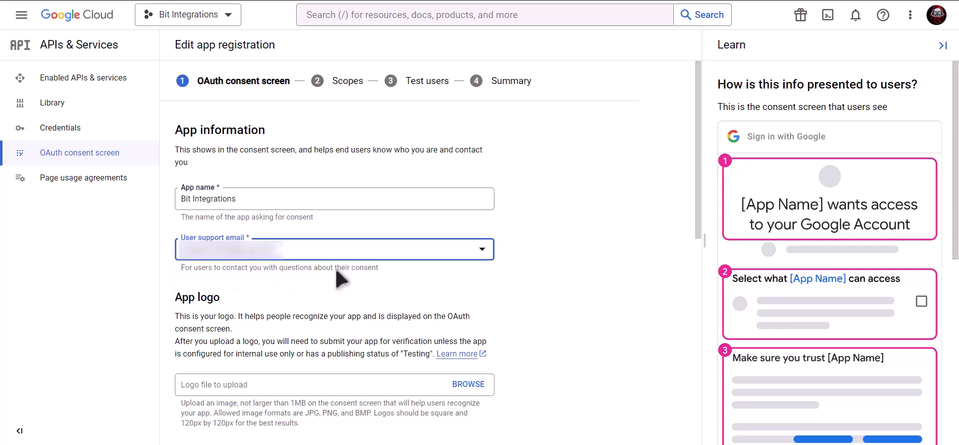
scroll(340, 278, down, 10)
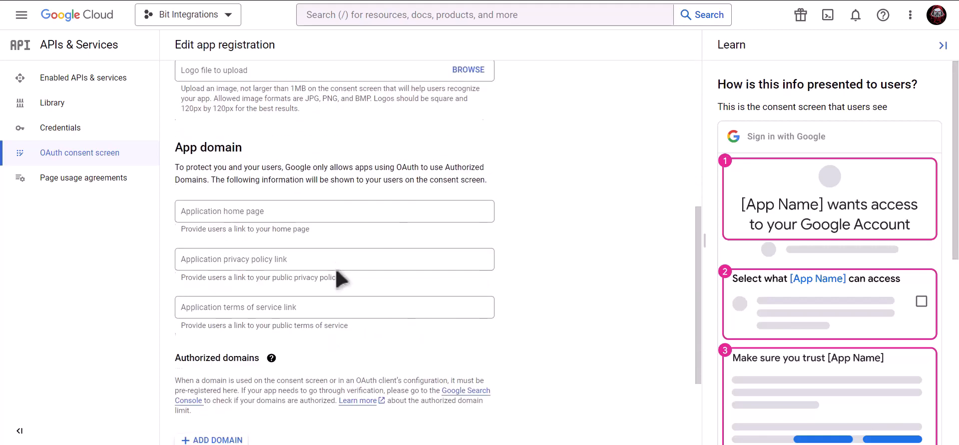
click(275, 369)
key(ctrl+v)
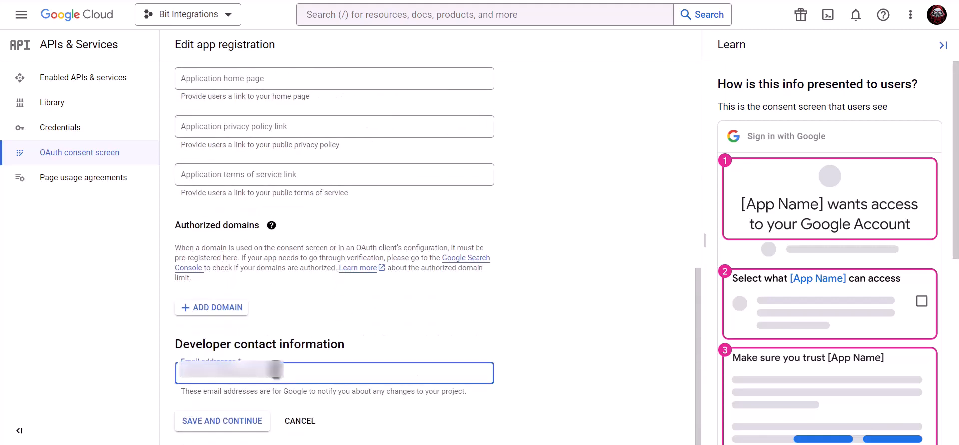
click(230, 423)
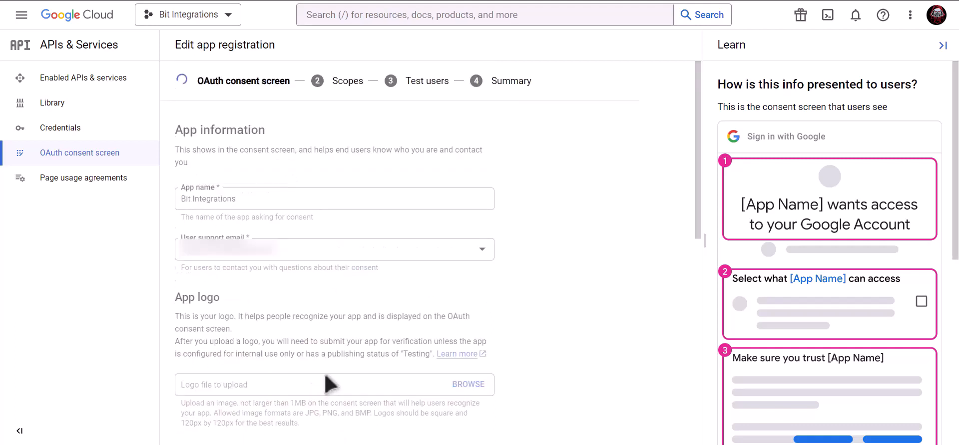
Skip scopes and test users, return to the consent screen overview, then Credentials.
scroll(328, 383, down, 3)
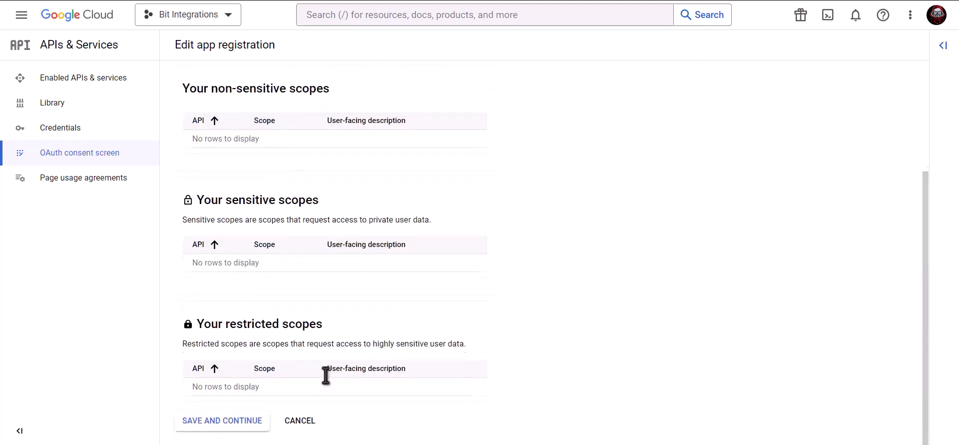
click(222, 423)
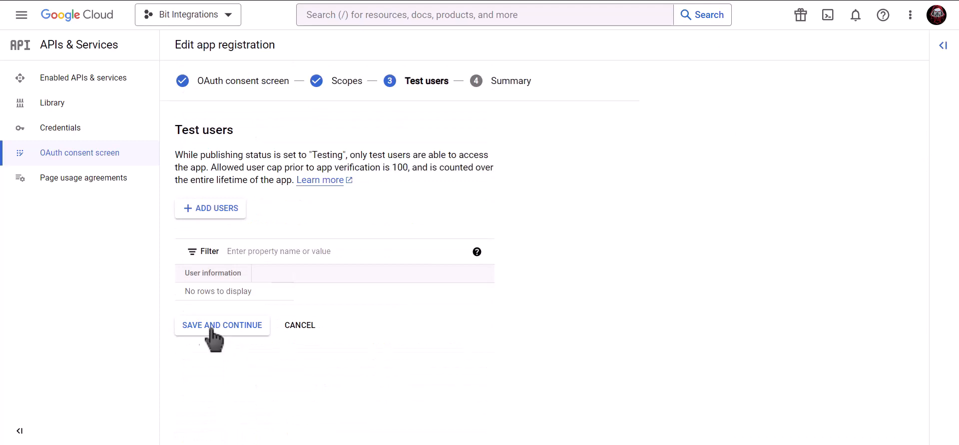
click(241, 333)
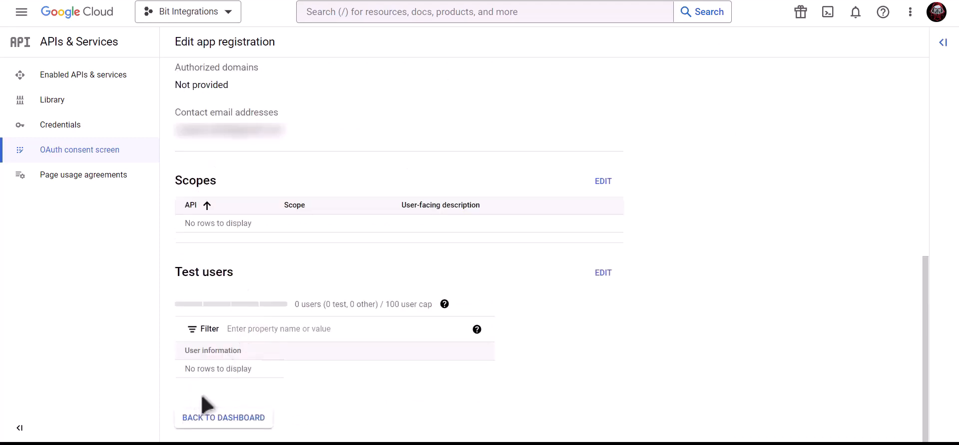
click(234, 420)
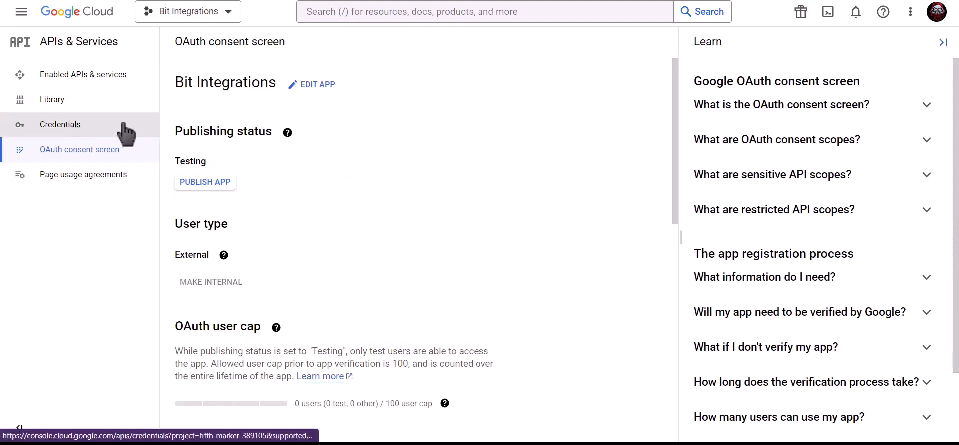
click(126, 133)
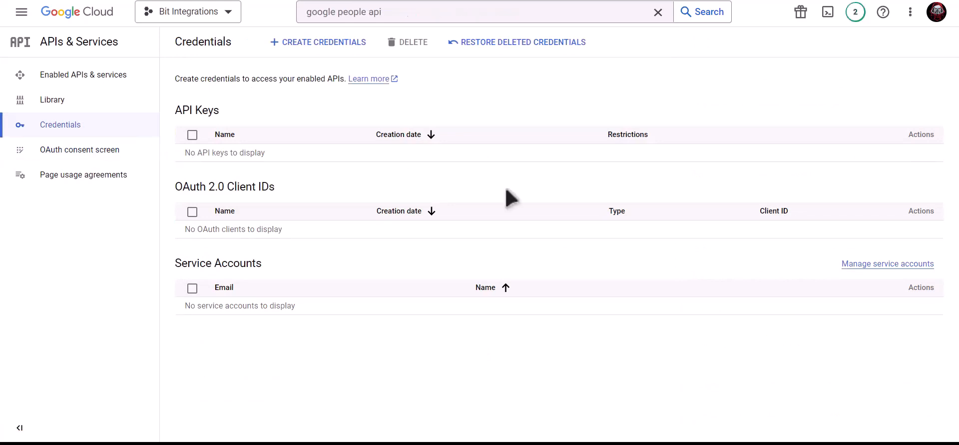
Start a Web application OAuth client ID named 'Bit Integrations'.
click(323, 44)
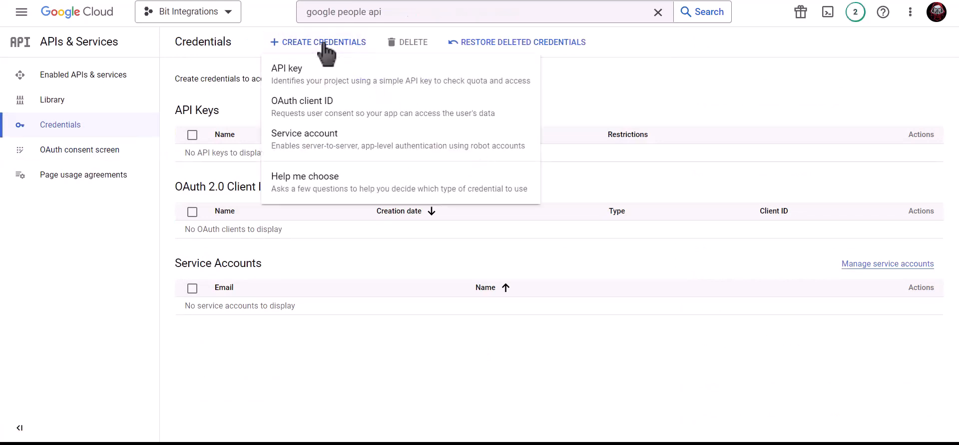
click(399, 118)
click(294, 136)
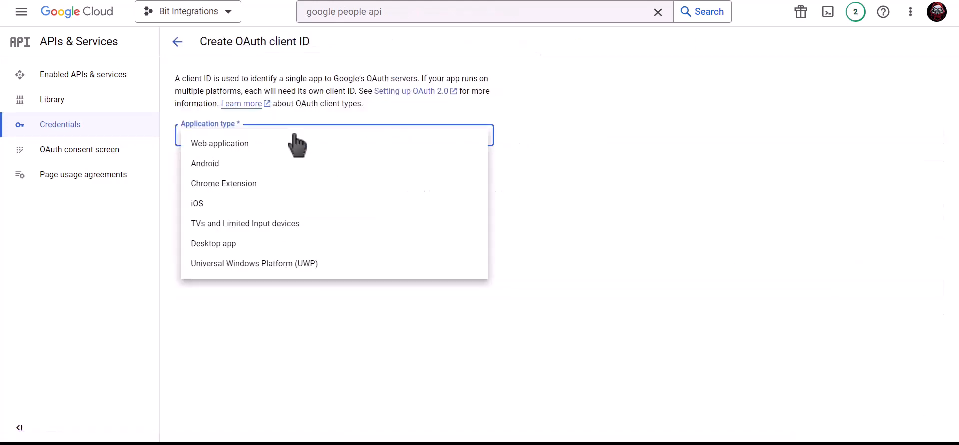
click(250, 145)
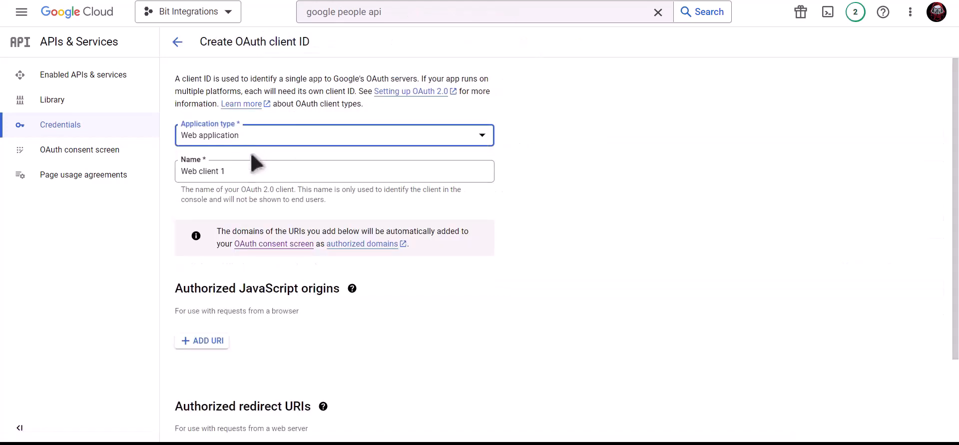
click(249, 168)
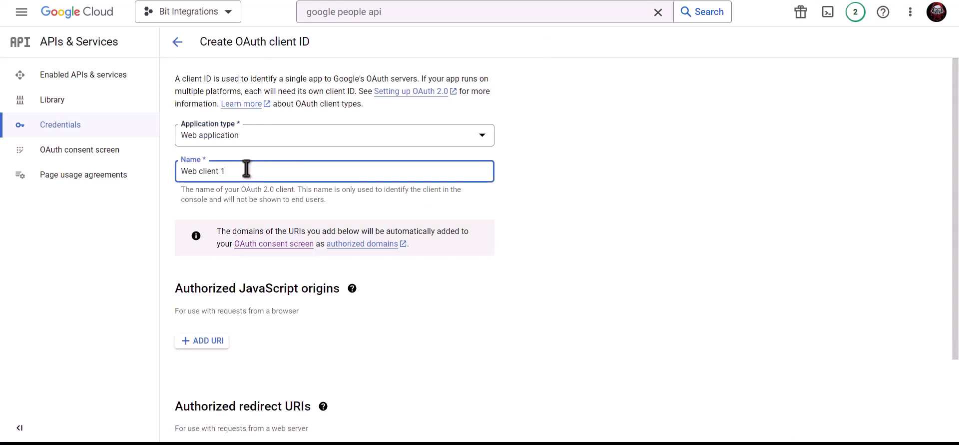
triple_click(282, 170)
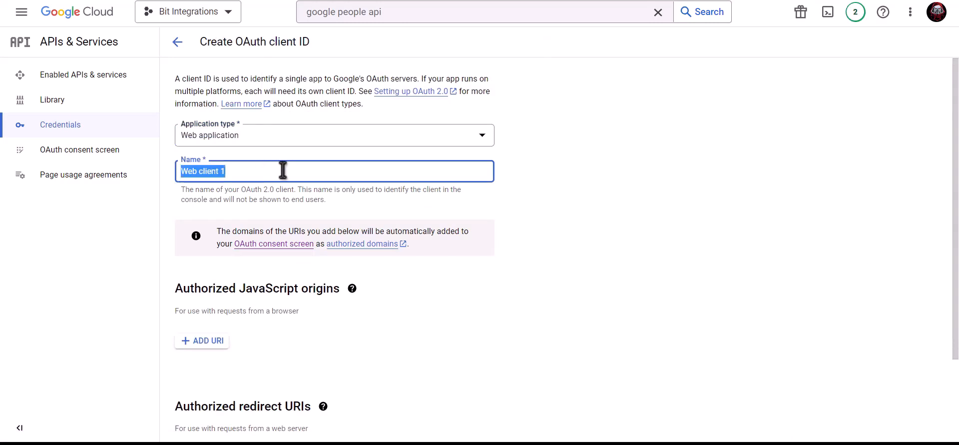
text(Bit Integrations)
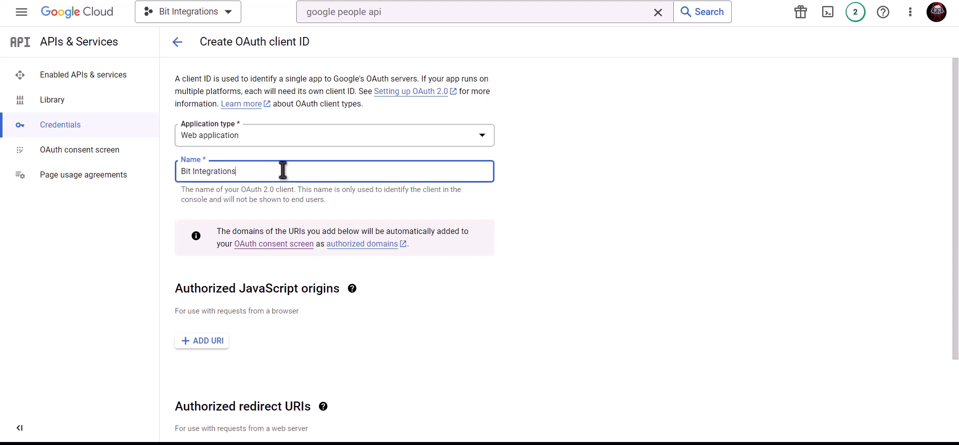
scroll(283, 170, down, 2)
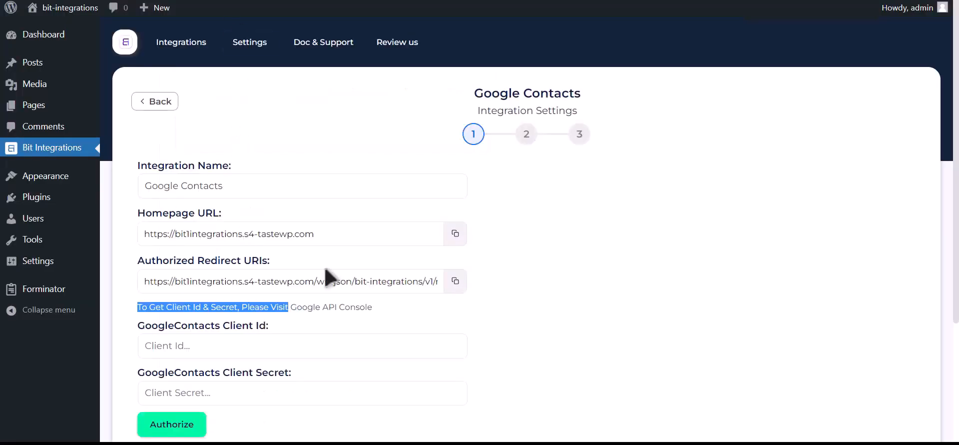
click(455, 234)
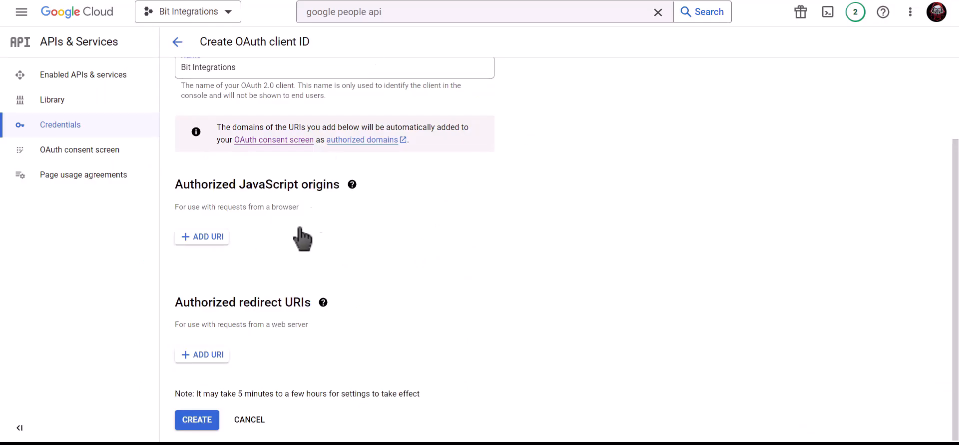
click(201, 239)
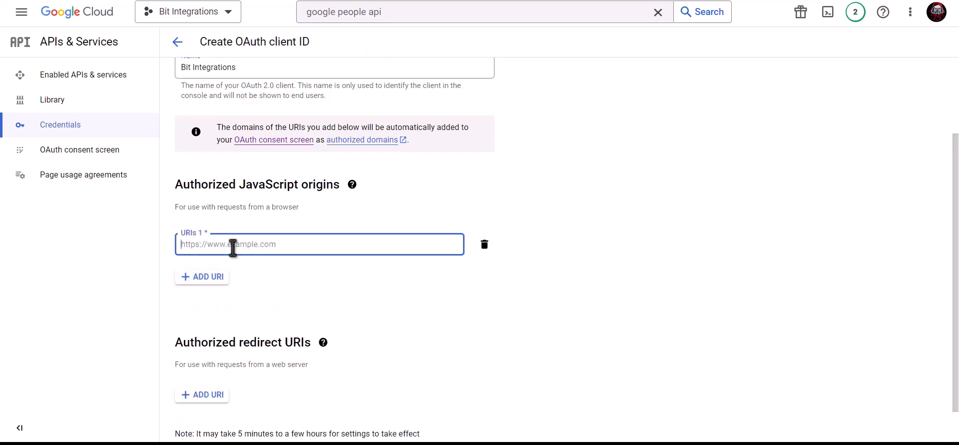
key(ctrl+v)
click(284, 265)
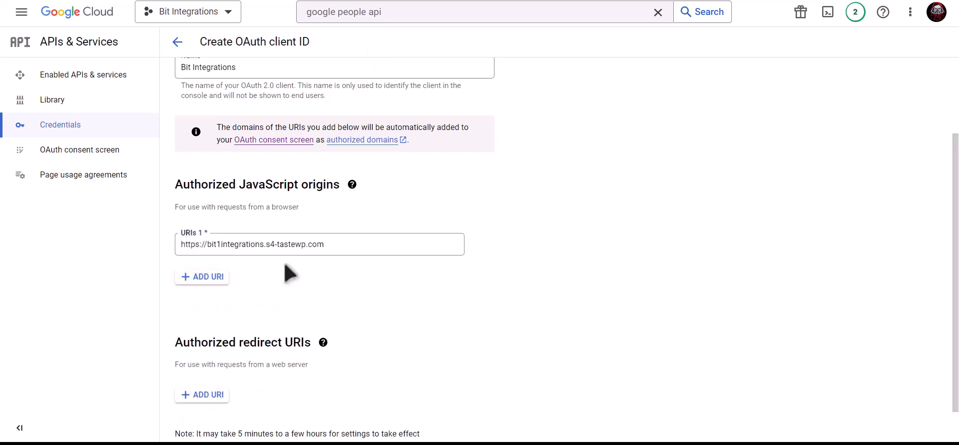
Add the plugin's wp-json/bit-integrations/v1/redirect URI as a redirect URI and create the client.
scroll(290, 273, down, 1)
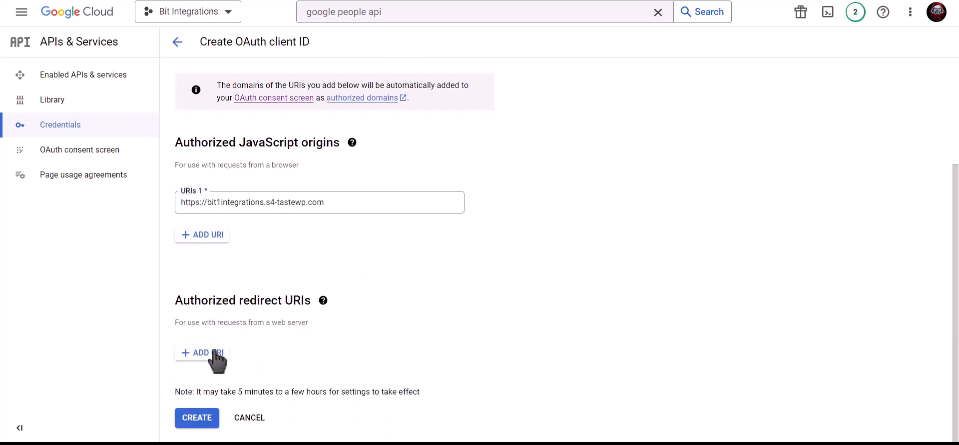
key(ctrl+shift+Tab)
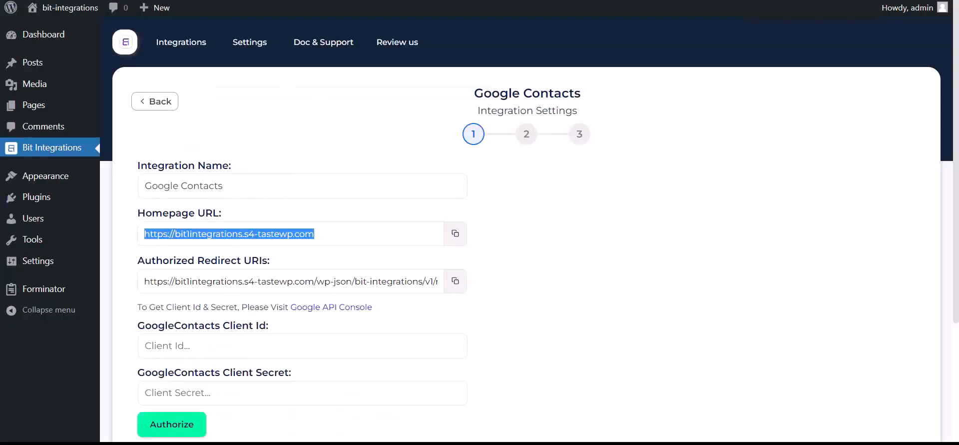
click(455, 281)
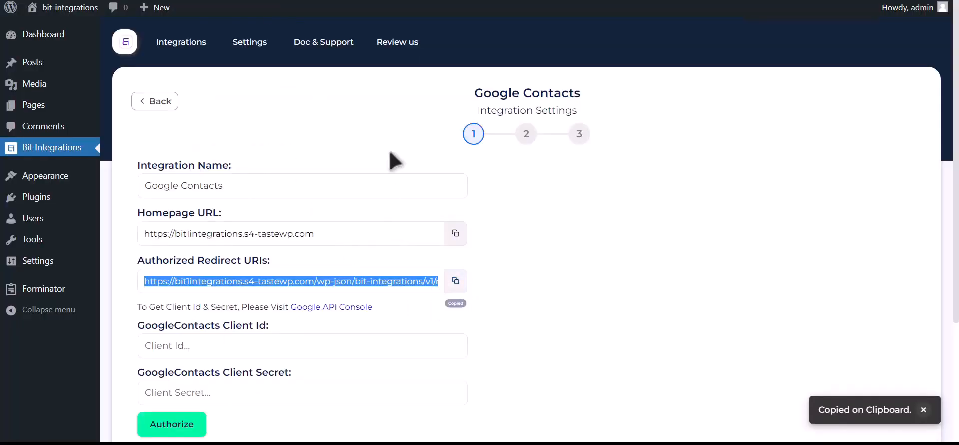
key(ctrl+Tab)
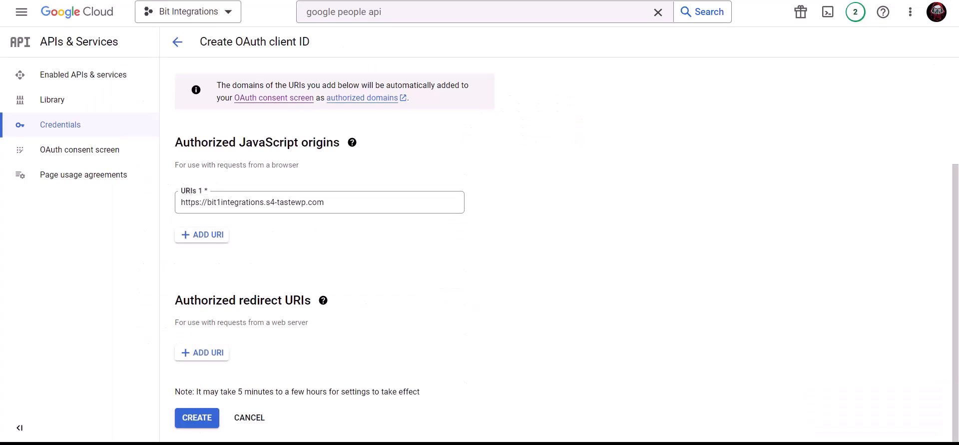
click(207, 352)
click(235, 359)
key(ctrl+v)
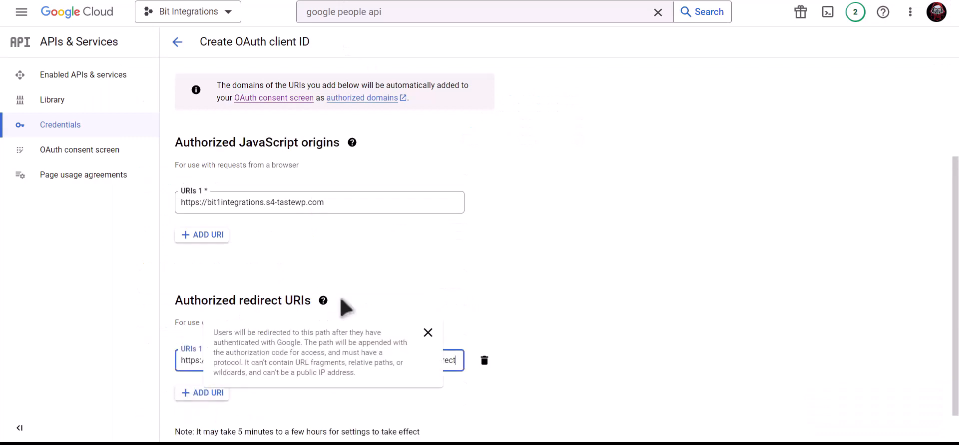
scroll(452, 303, down, 1)
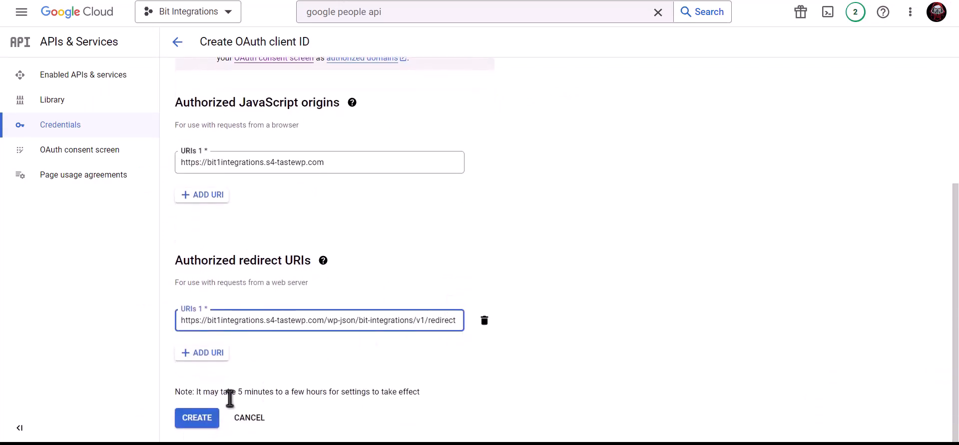
click(205, 421)
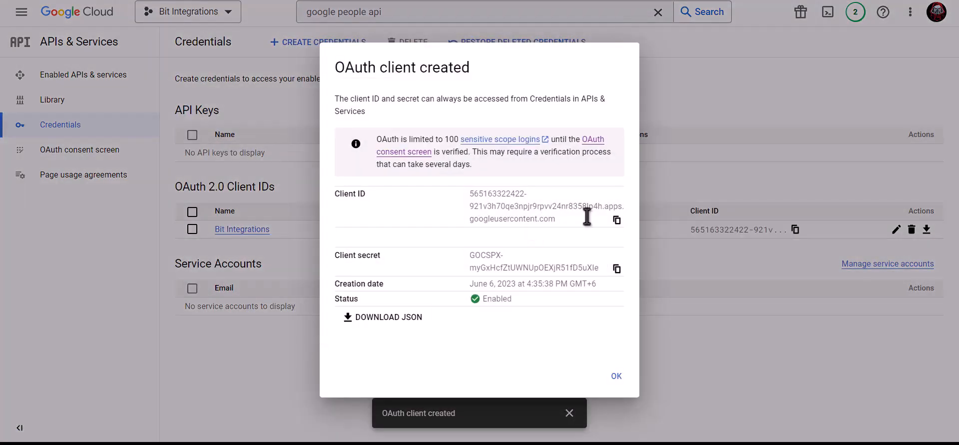
Copy the new client ID and secret into the Google Contacts fields and authorize.
click(617, 220)
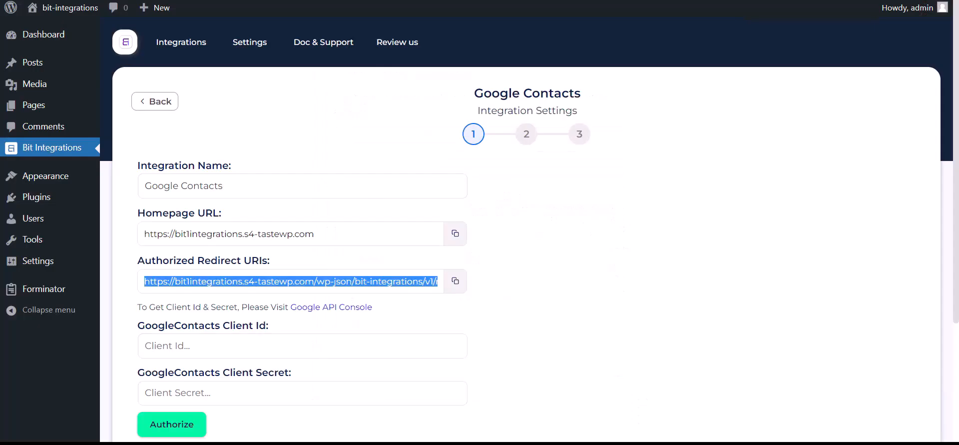
click(225, 349)
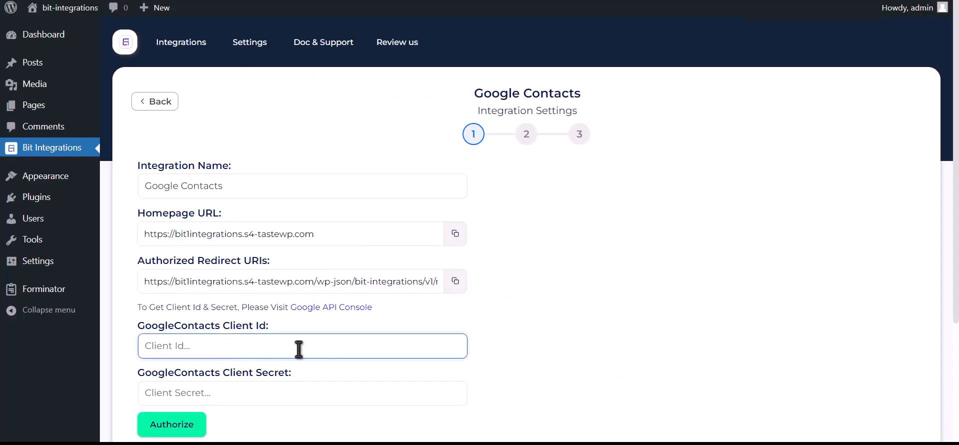
key(ctrl+v)
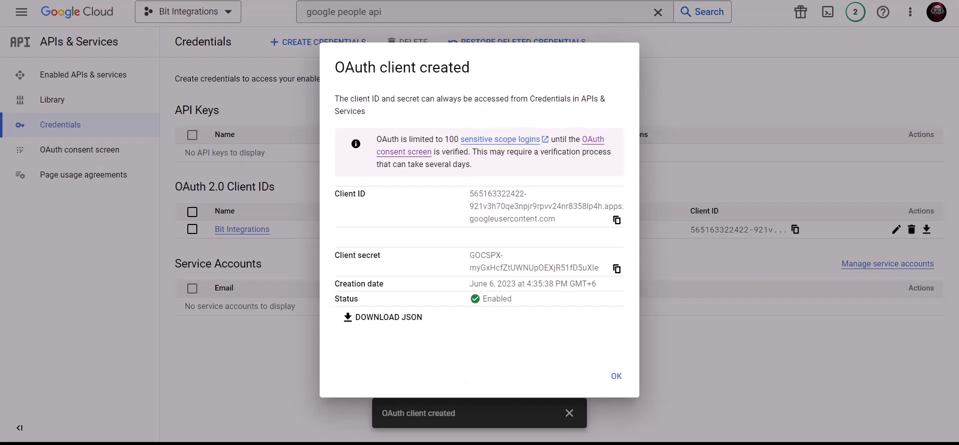
click(617, 268)
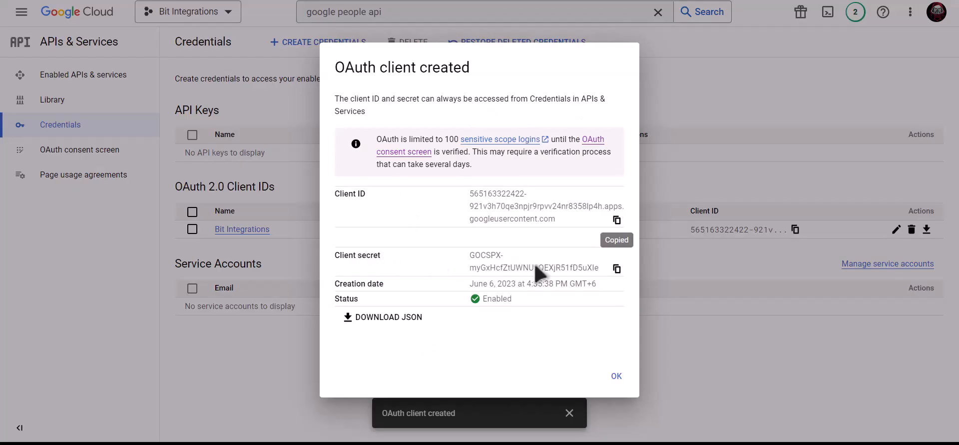
click(618, 269)
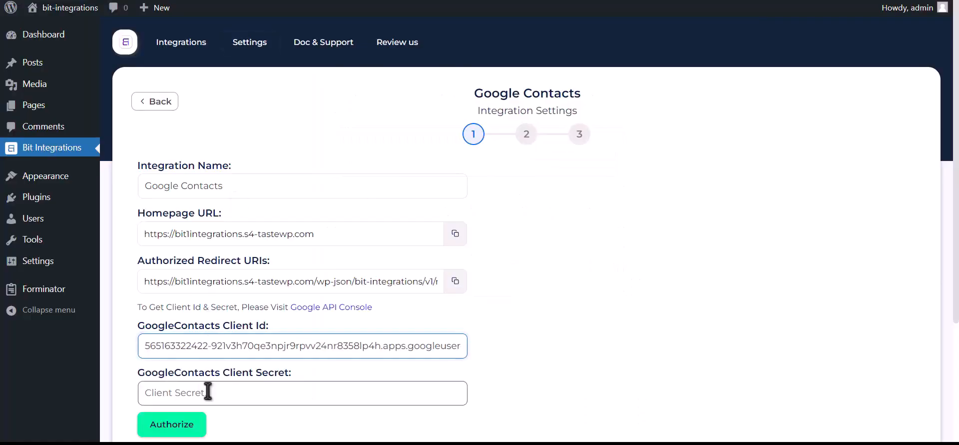
click(257, 391)
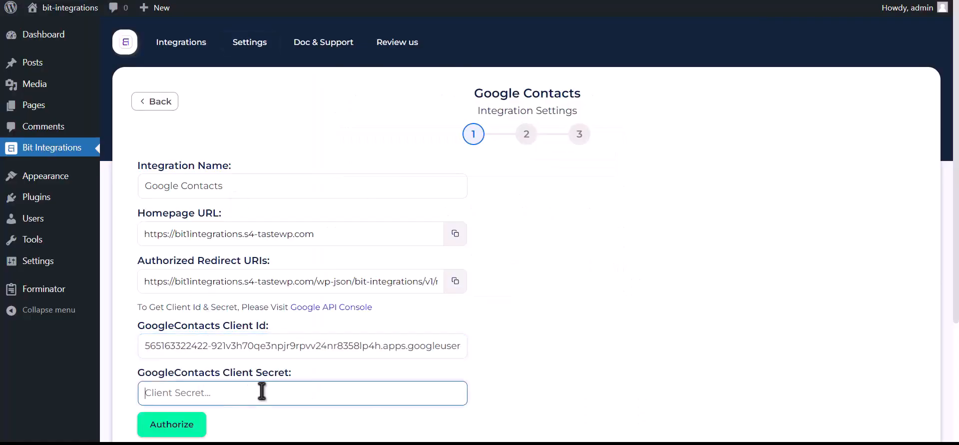
click(188, 425)
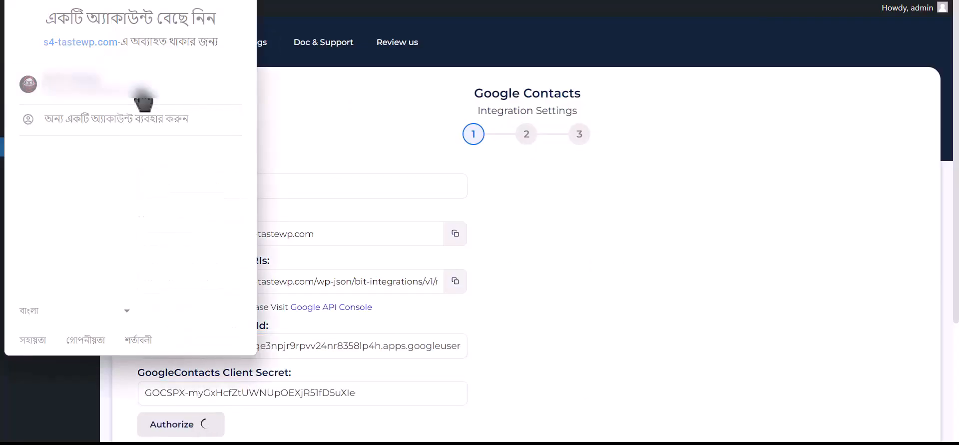
Choose the Google account, proceed past the unverified-app warning, grant contacts access, and continue.
click(143, 100)
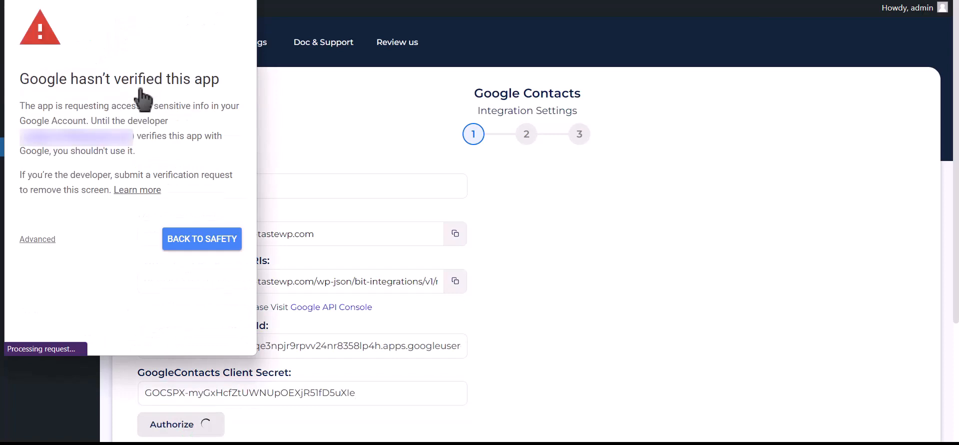
click(38, 239)
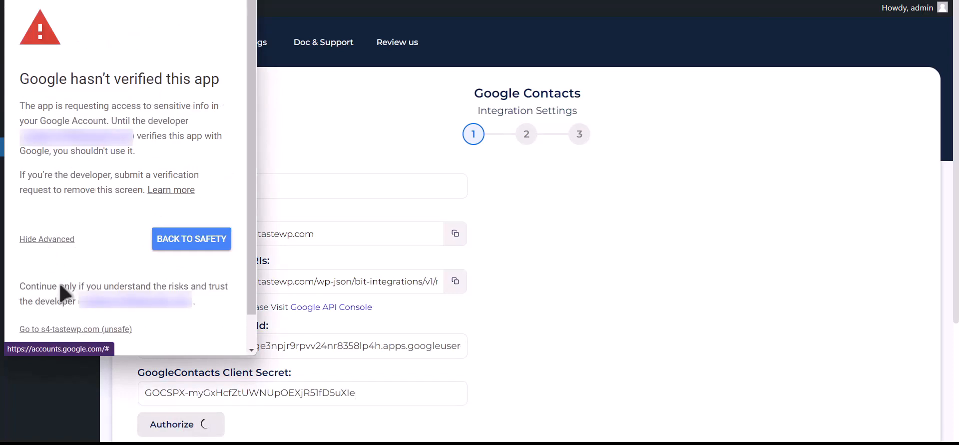
click(105, 329)
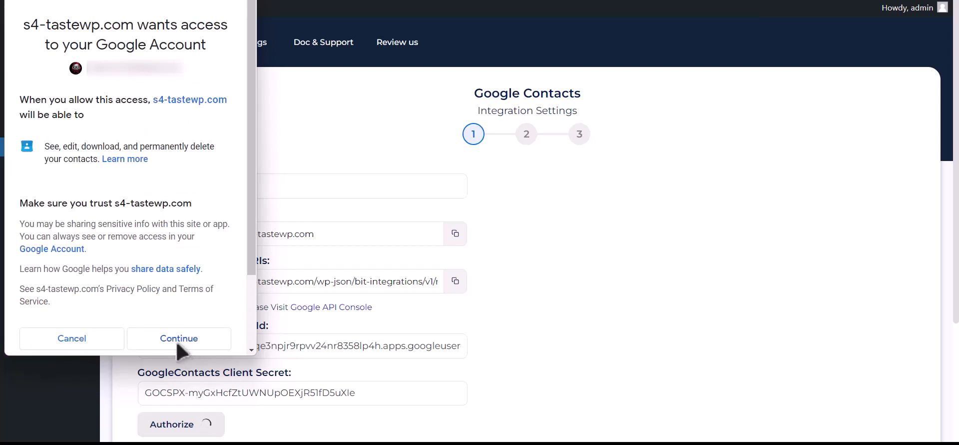
click(179, 344)
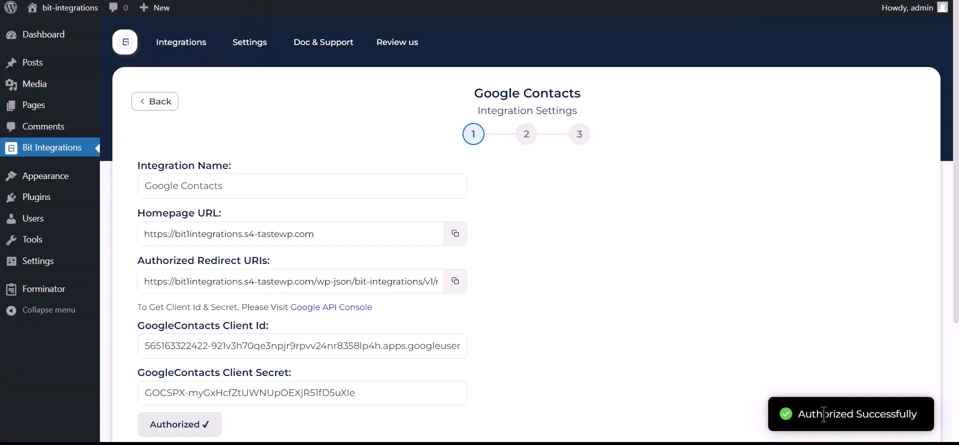
drag(799, 415, 919, 413)
scroll(754, 402, down, 3)
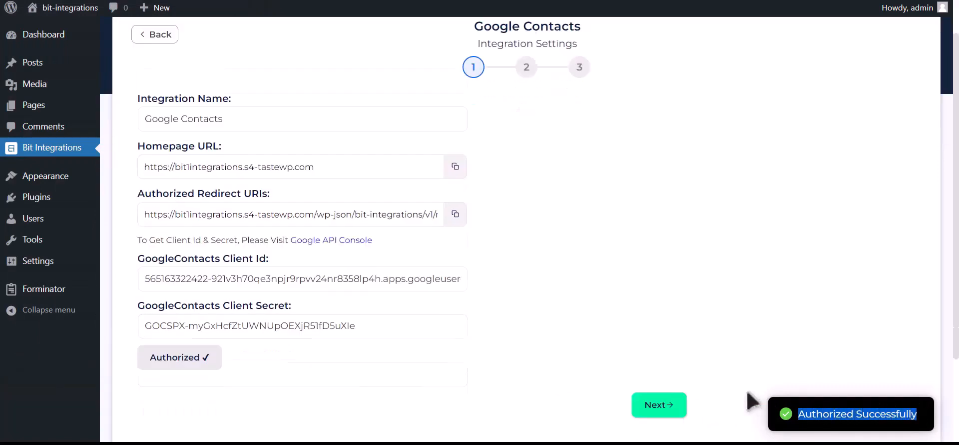
click(677, 317)
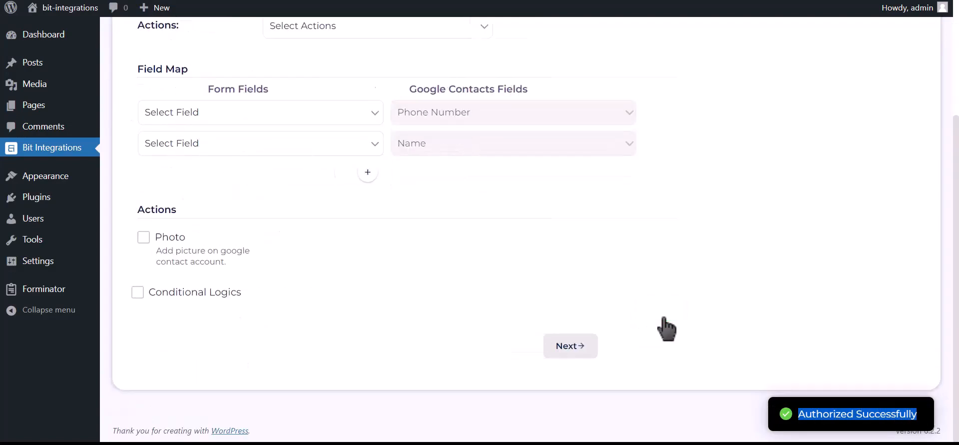
Choose 'Create a contact' and map Phone Number-1 and Name-1 in the first two rows.
scroll(419, 257, up, 3)
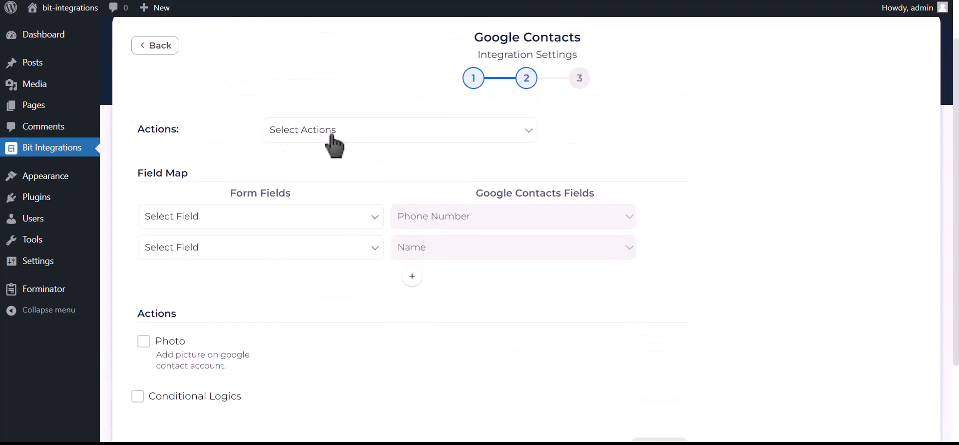
click(381, 131)
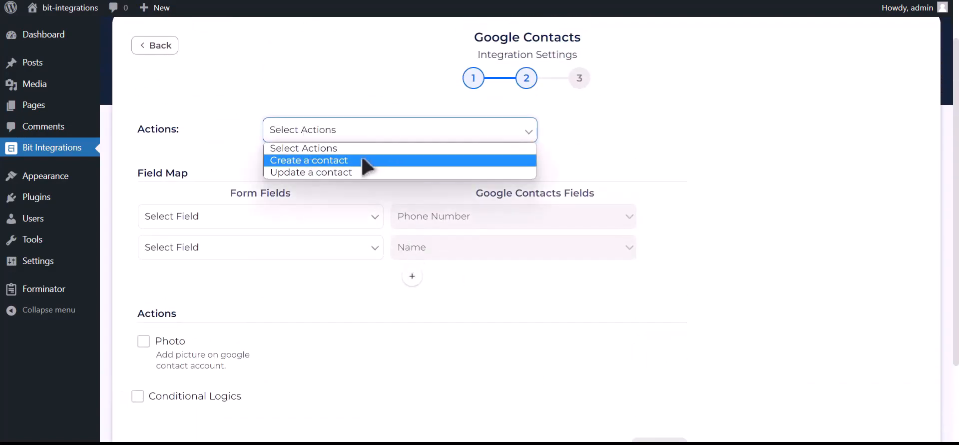
click(368, 161)
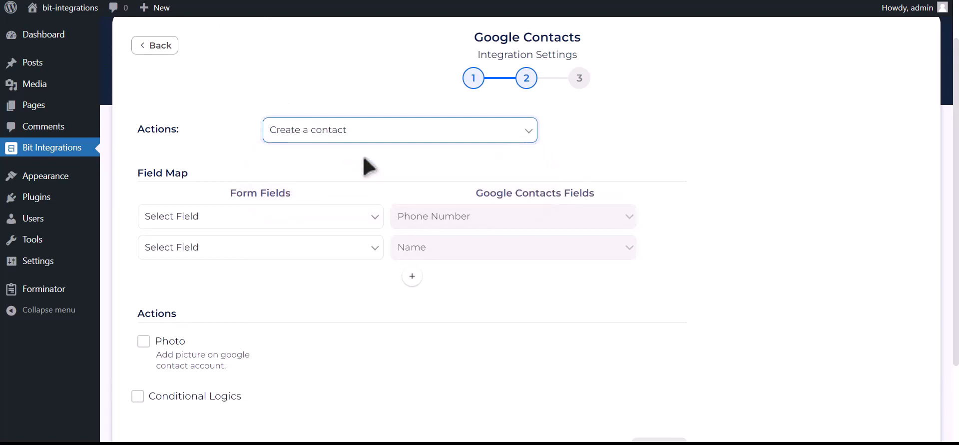
click(244, 220)
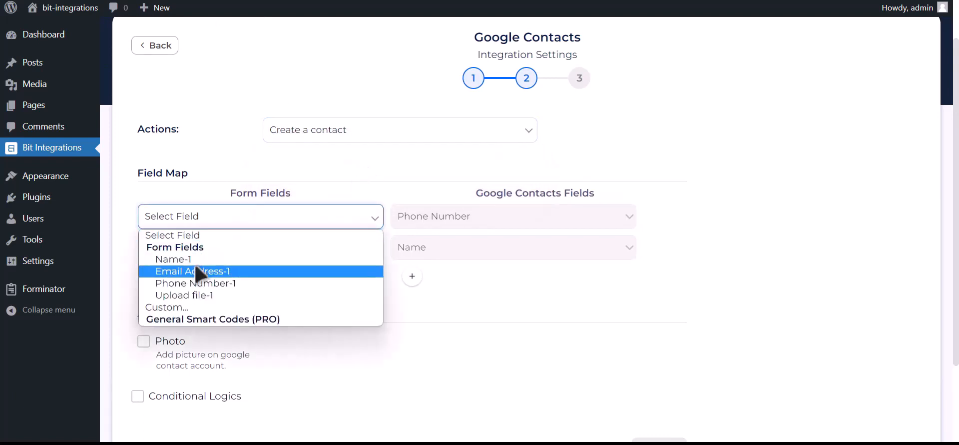
click(235, 285)
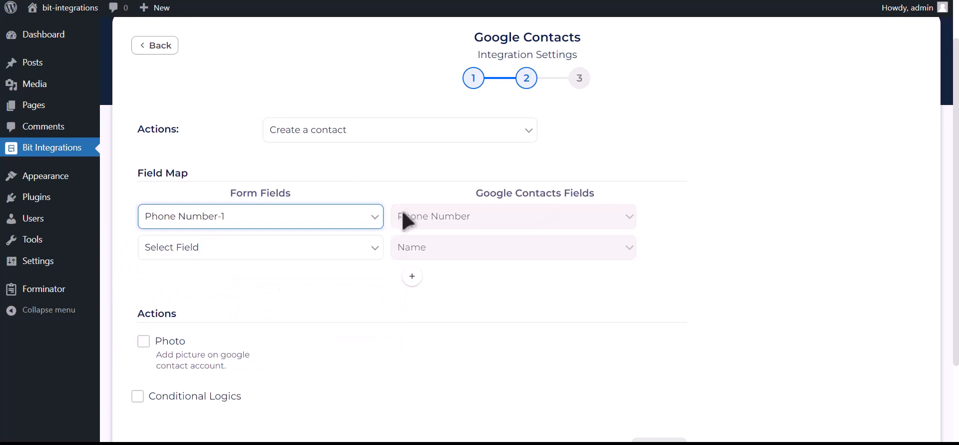
click(315, 244)
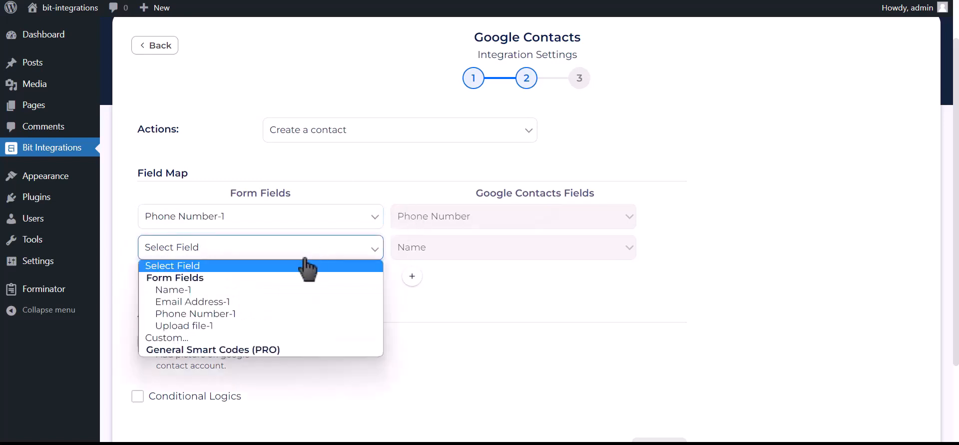
click(243, 289)
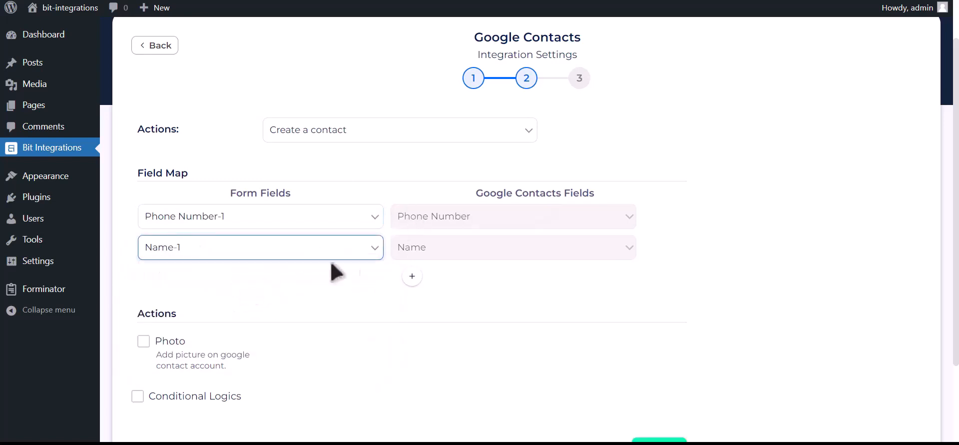
Add a third mapping row sending Email Address-1 to the contact's email.
click(413, 276)
click(292, 285)
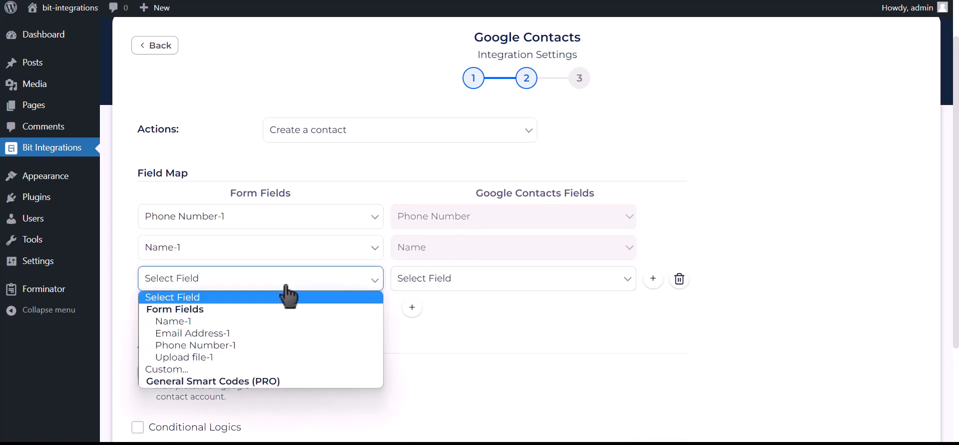
click(233, 336)
click(459, 288)
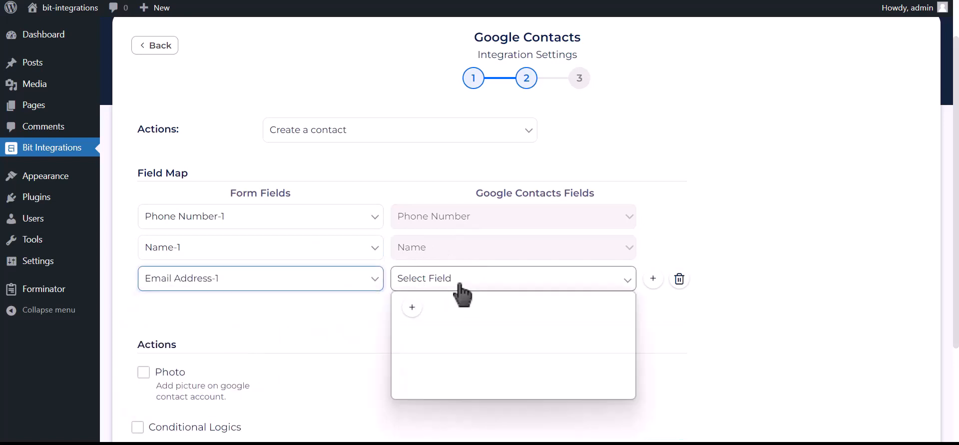
click(422, 369)
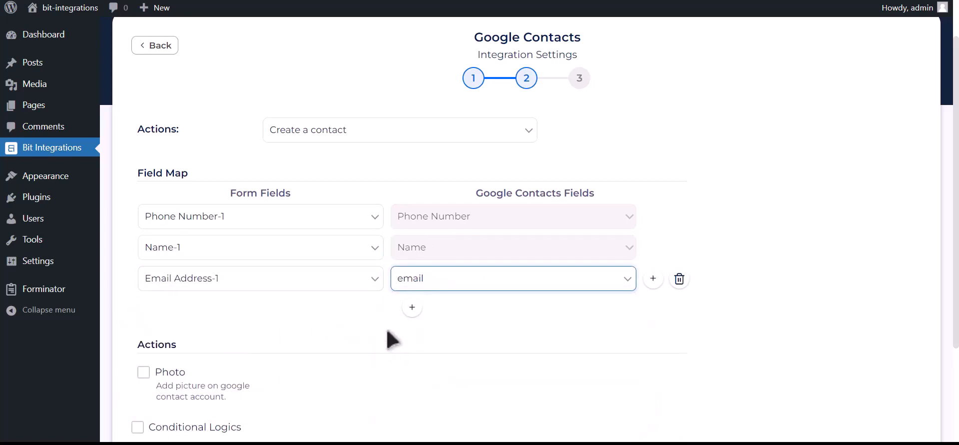
scroll(390, 335, down, 2)
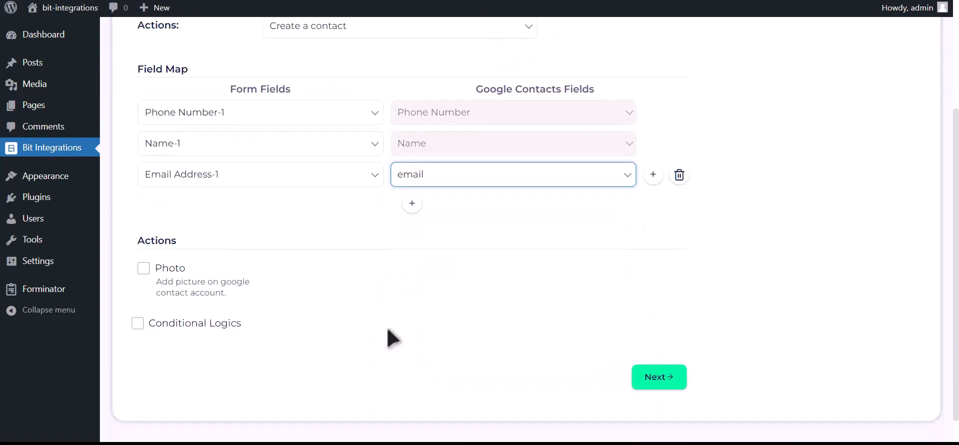
Enable the Photo action and map it to the form's Upload file-1 field.
click(144, 273)
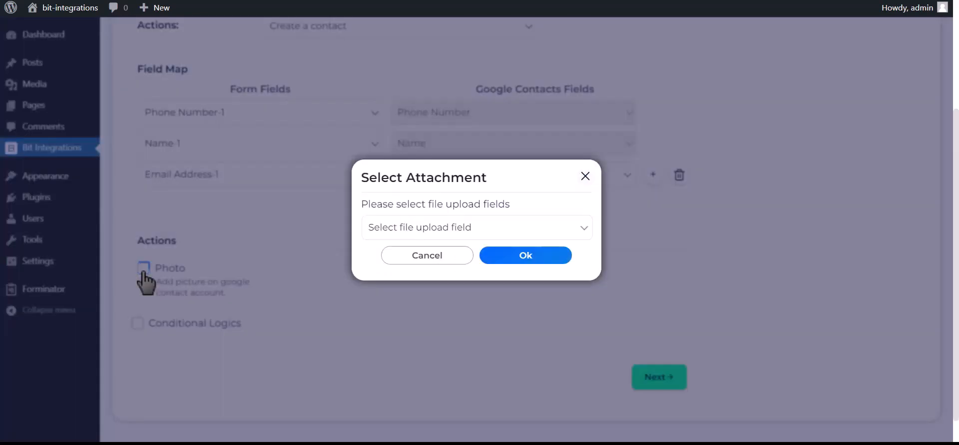
click(477, 233)
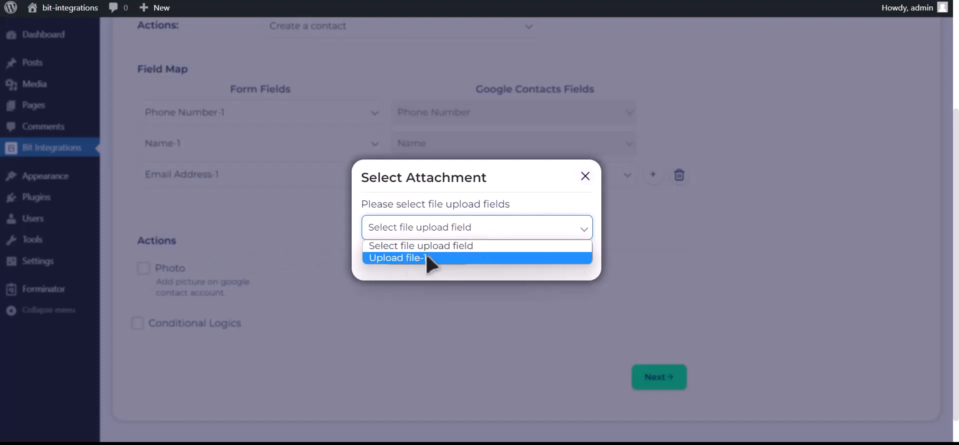
click(418, 258)
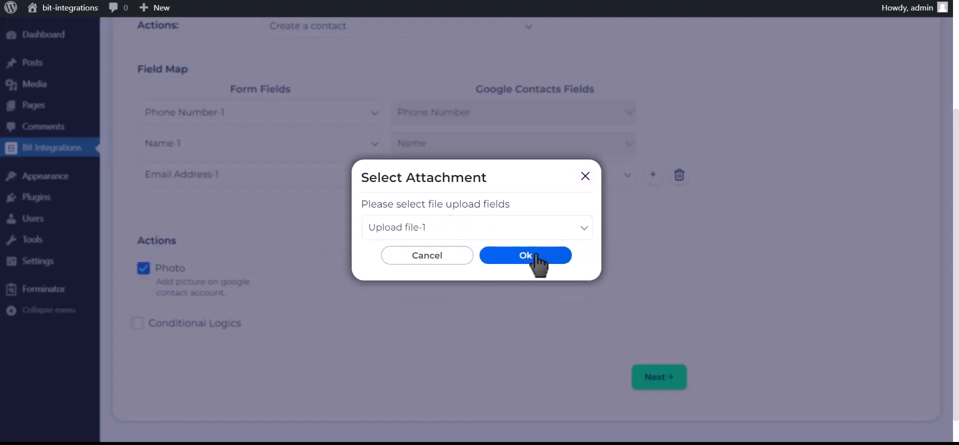
click(534, 254)
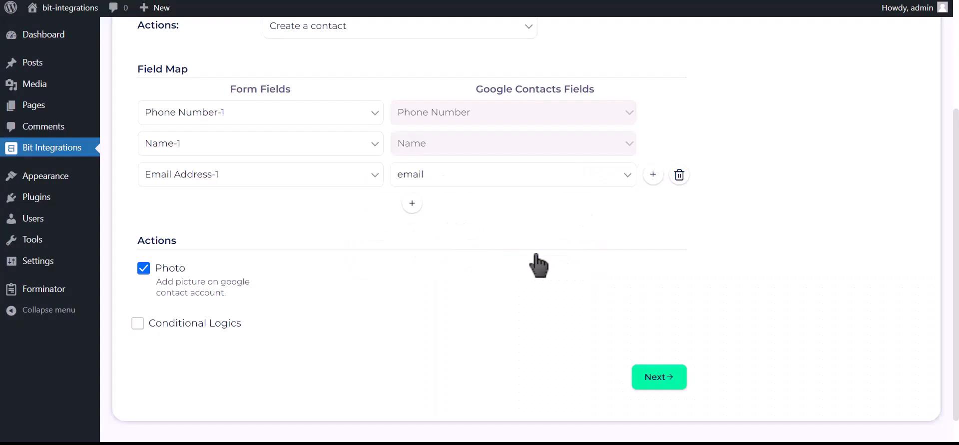
Leave Conditional Logics off and finish and save the Google Contacts integration.
click(207, 324)
scroll(190, 330, down, 2)
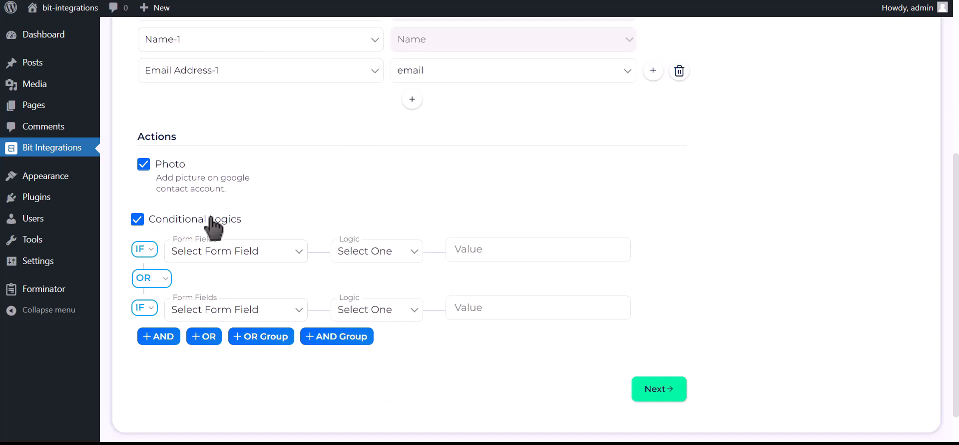
click(213, 227)
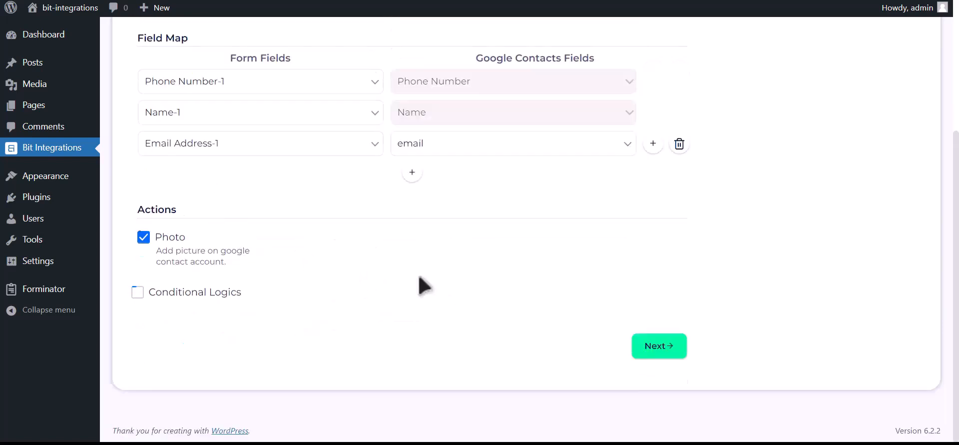
click(666, 353)
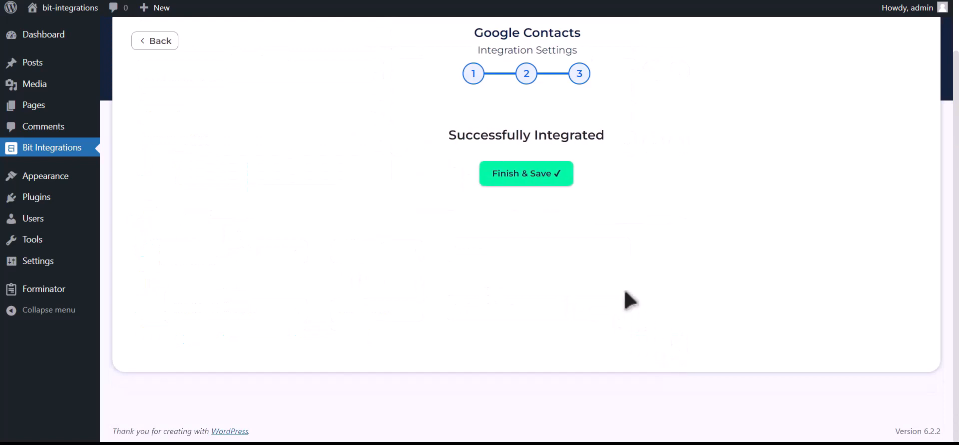
click(531, 180)
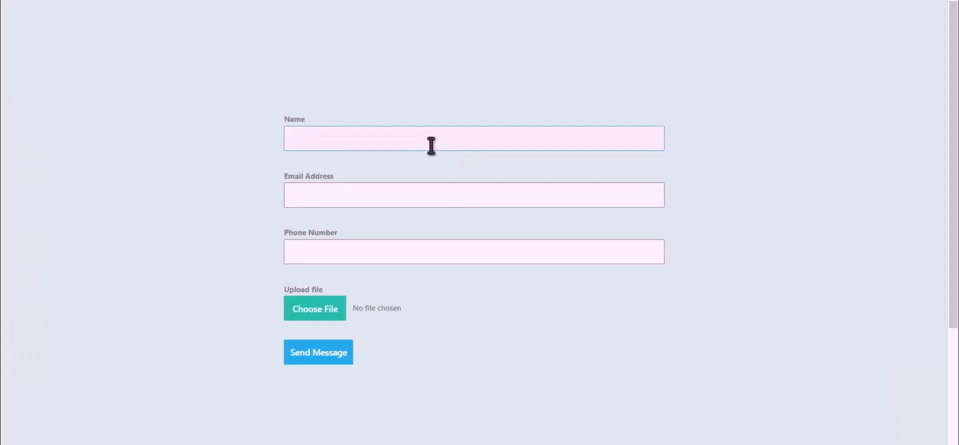
Fill the form with the name Bit Integrations, an e-mail address and a phone number.
text(Bit Integrations)
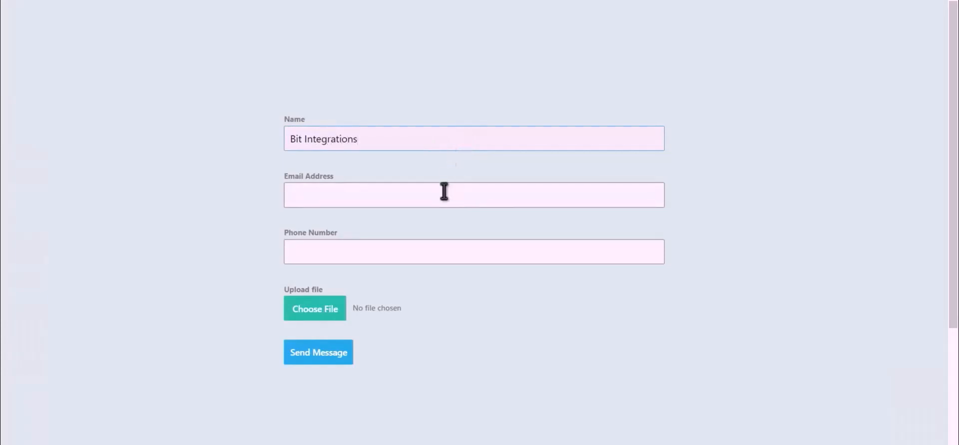
click(464, 192)
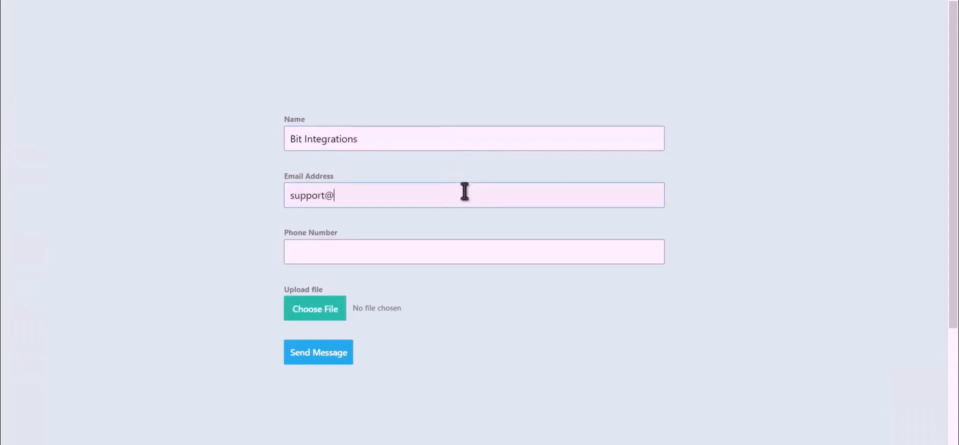
click(419, 255)
text(444)
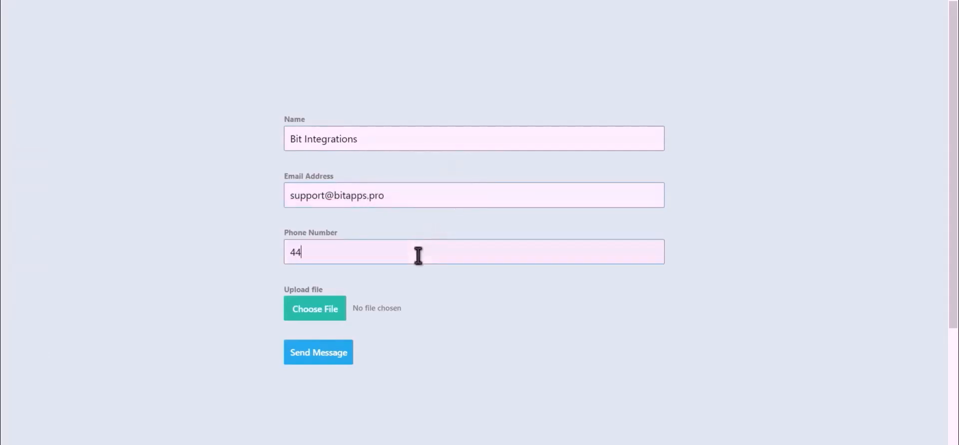
text(555666)
Attach the Bit Integrations.png image and send the form.
click(302, 318)
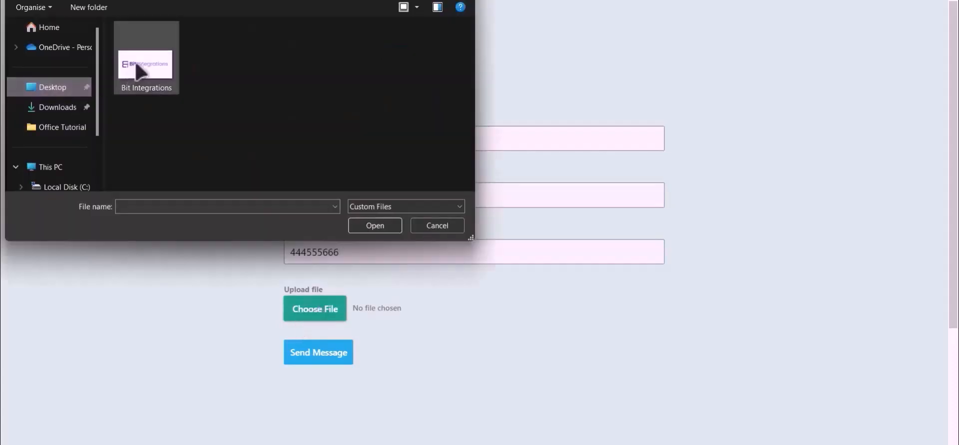
double_click(141, 70)
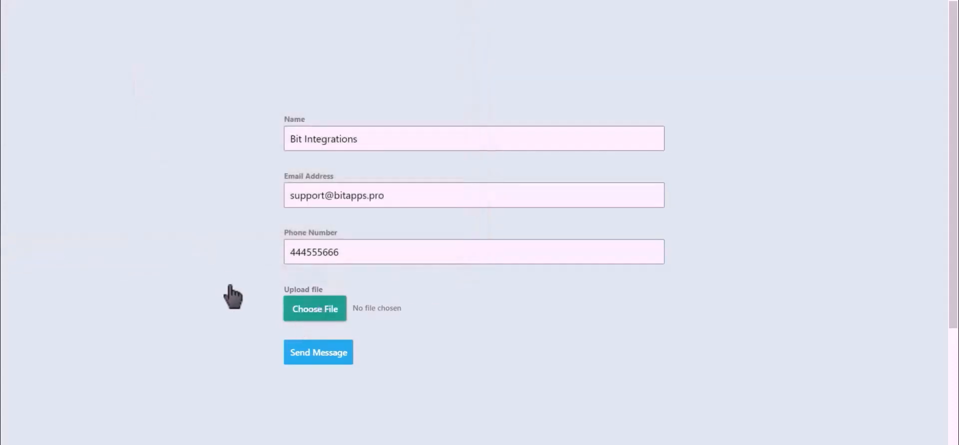
click(319, 357)
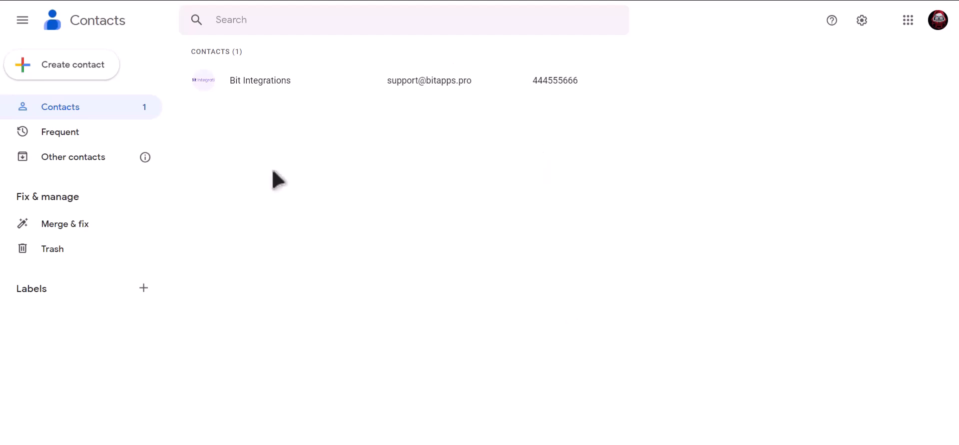
Open the Bit Integrations contact to check its photo, e-mail and phone number.
click(302, 80)
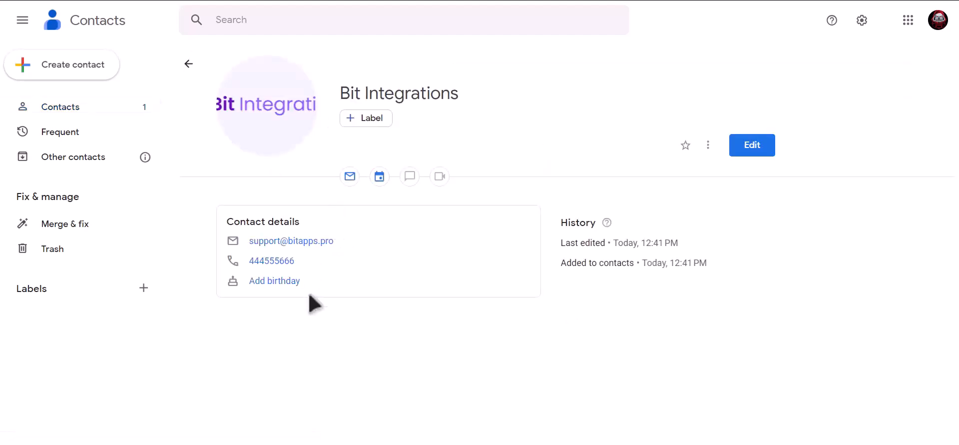